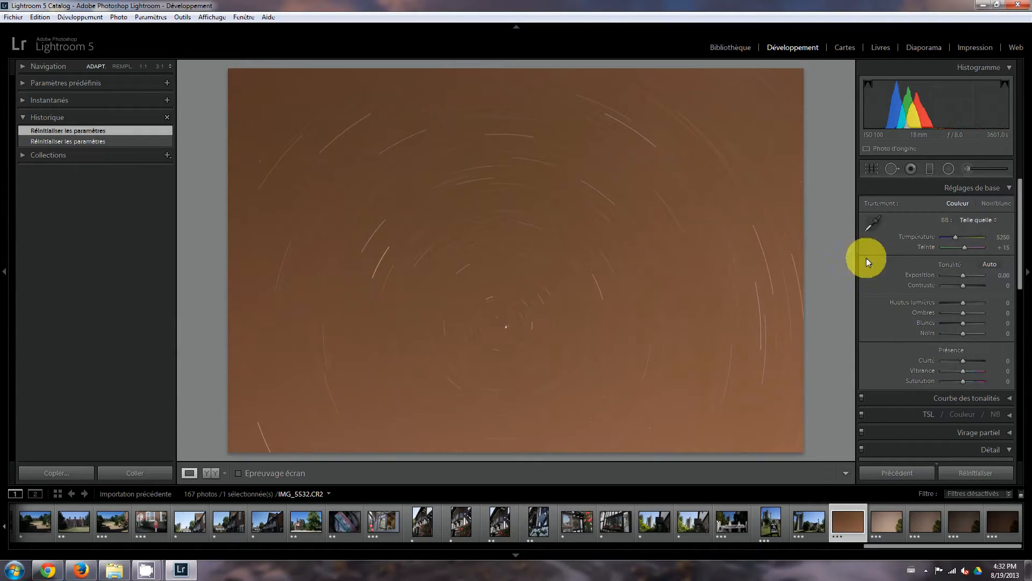
Step: Try cooling the white balance temperature of the star trail photo down to 2000
drag(956, 240, 955, 240)
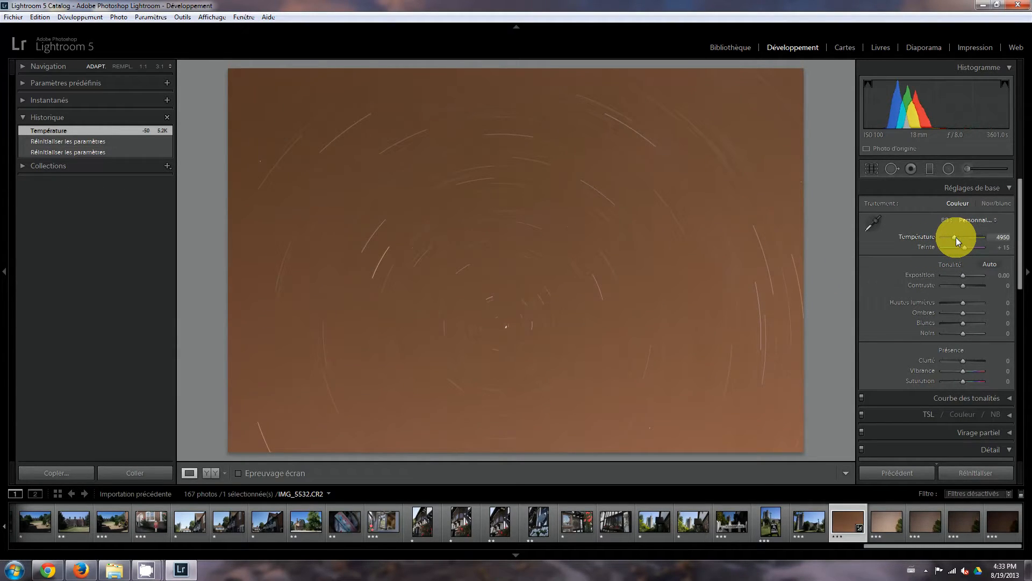
drag(957, 238, 957, 239)
scroll(957, 239, down, 15)
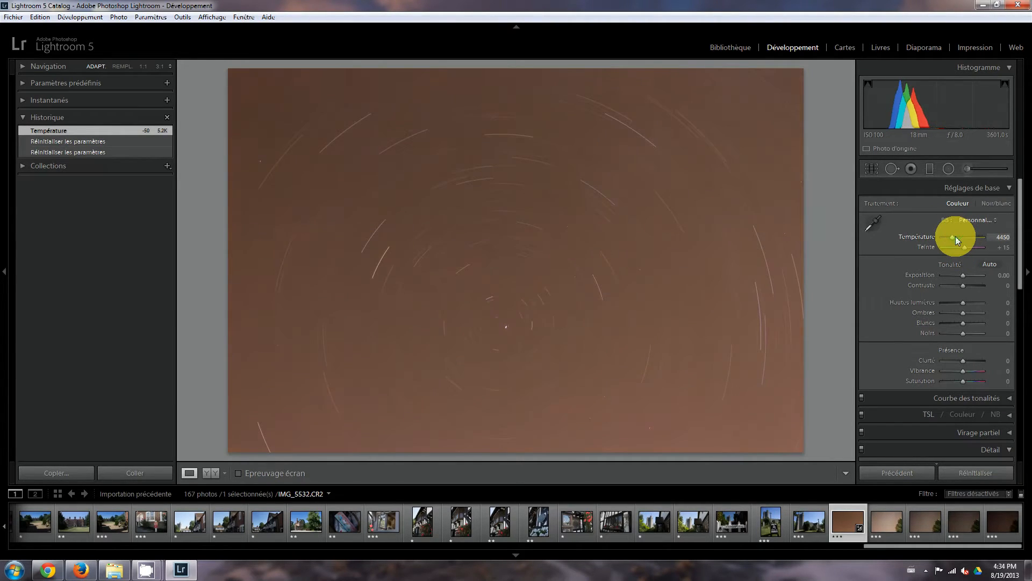
scroll(956, 240, up, 5)
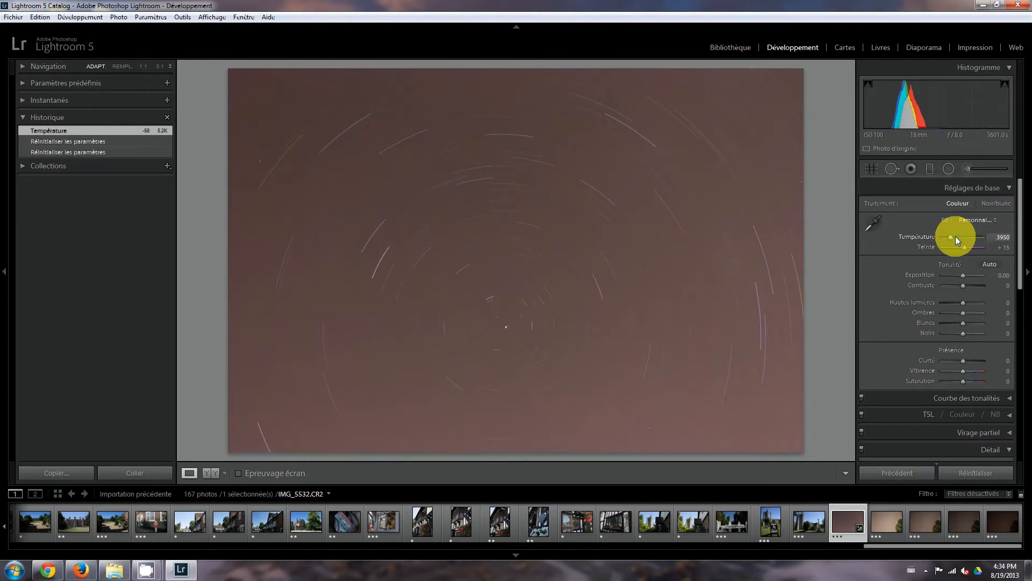
drag(956, 239, 926, 238)
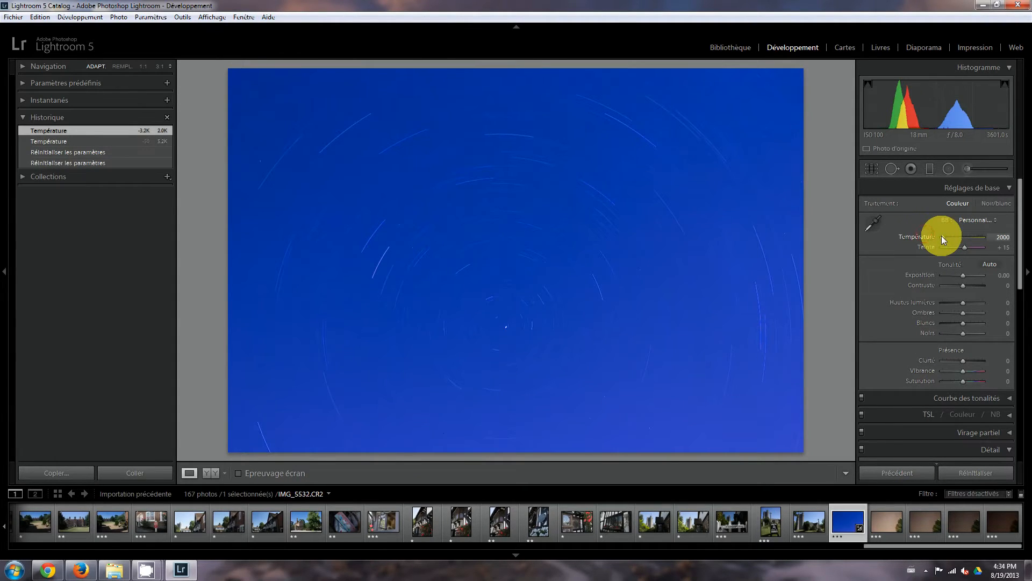
Step: Try warming the white balance temperature to 5250 and easing it back down to 3450
scroll(944, 239, up, 5)
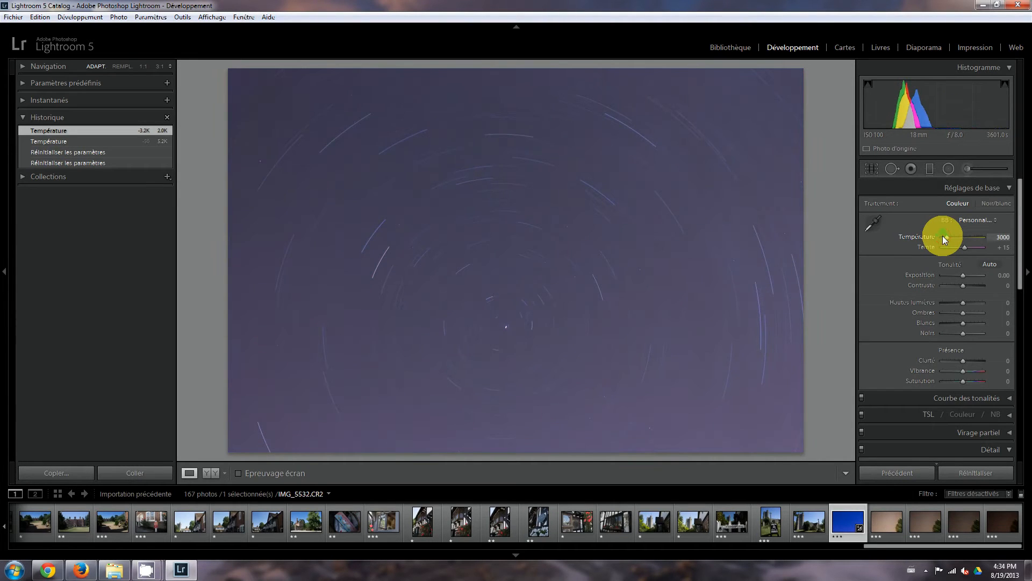
scroll(942, 238, up, 7)
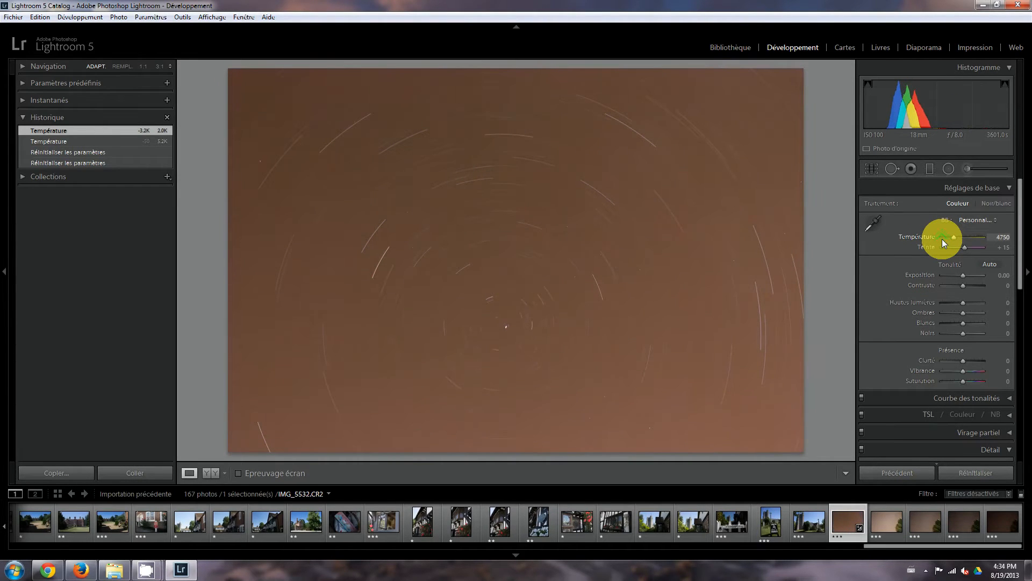
scroll(957, 242, up, 1)
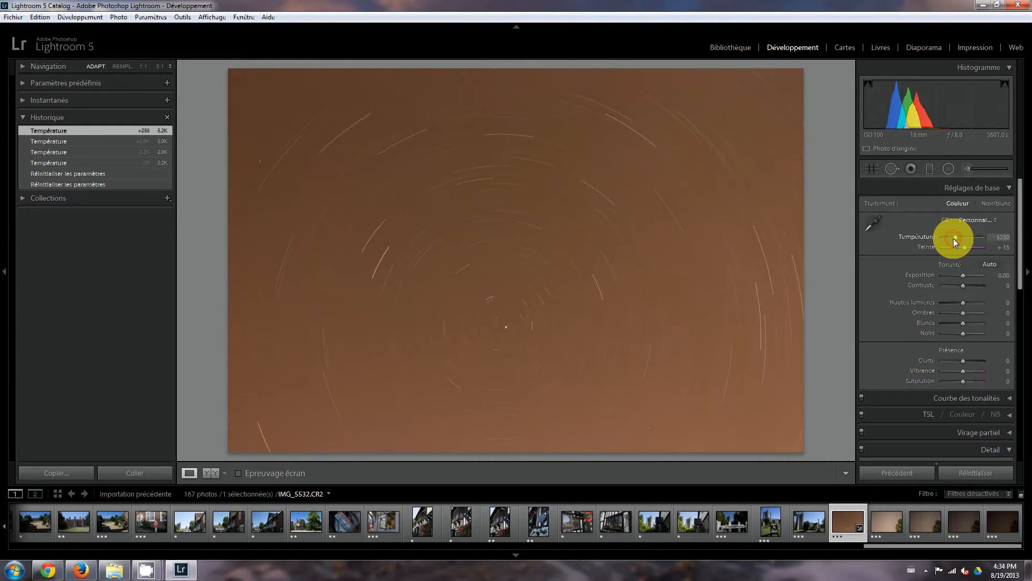
scroll(957, 242, down, 1)
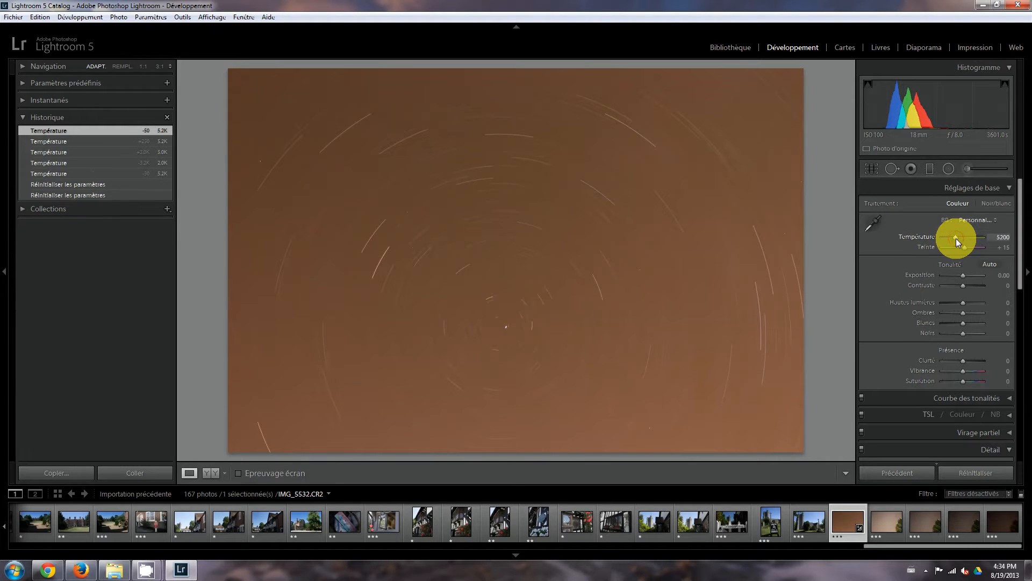
scroll(957, 242, down, 6)
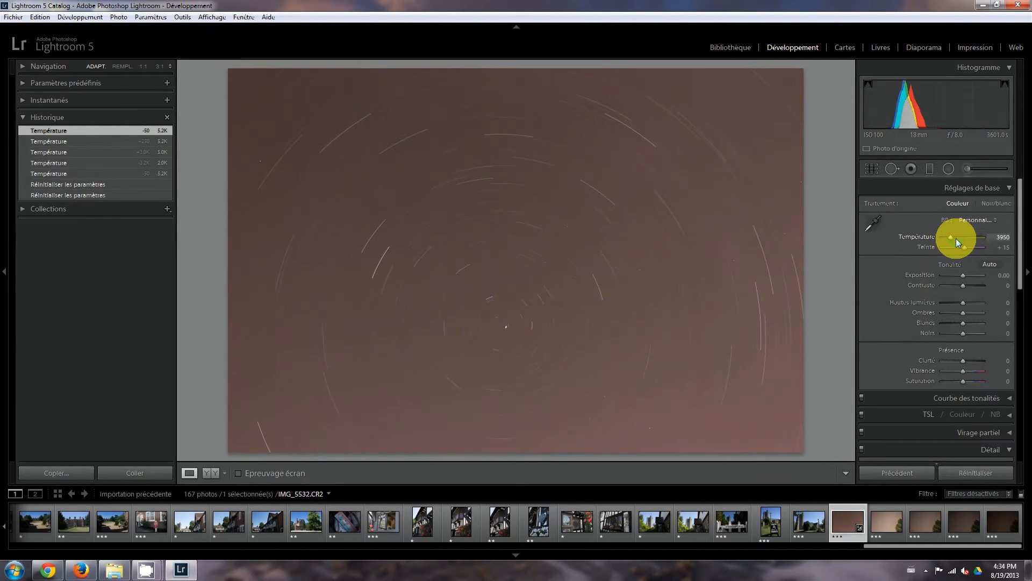
scroll(958, 242, down, 1)
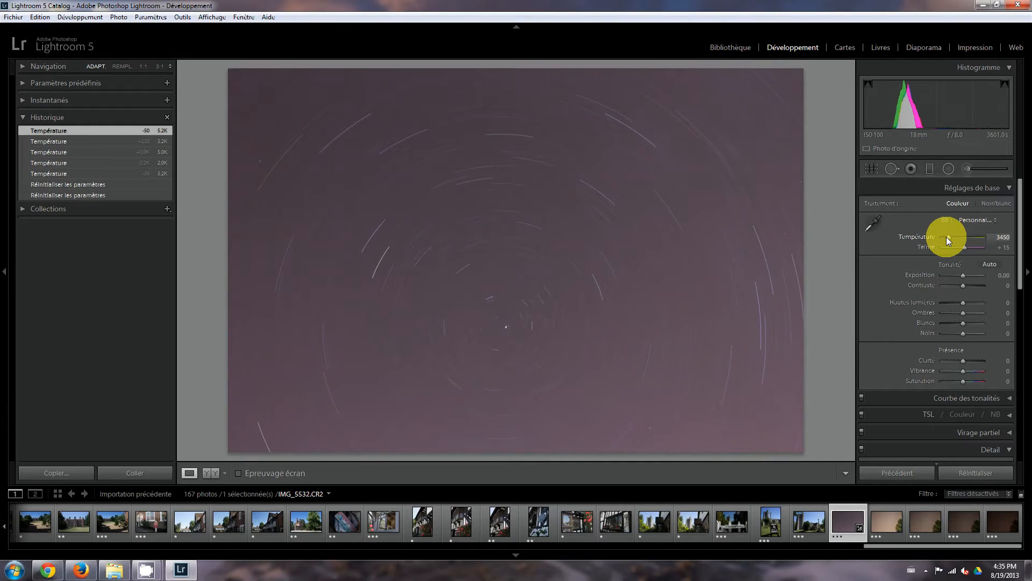
Step: Set the white balance temperature to 2500 to turn the night sky blue
drag(948, 240, 881, 231)
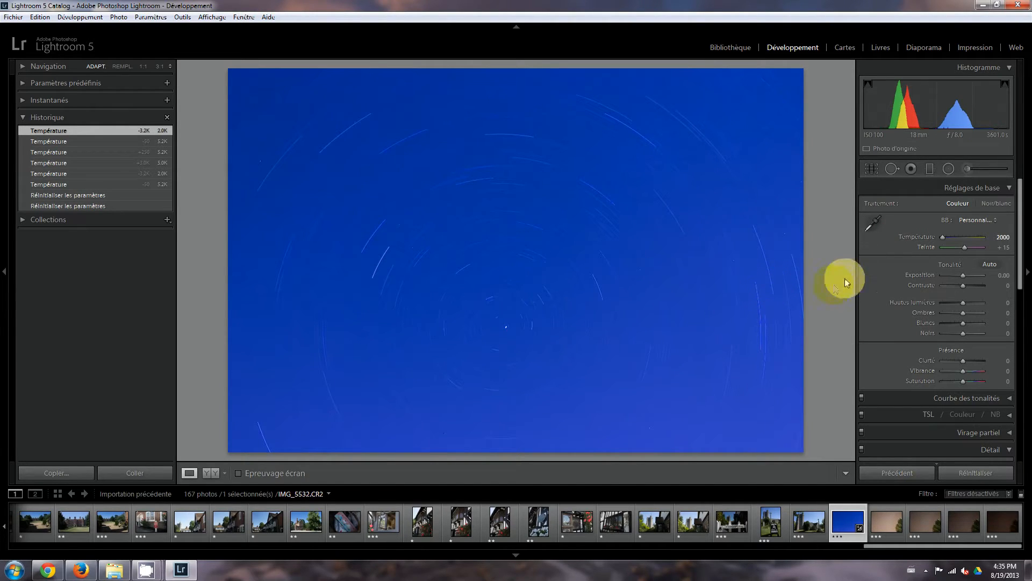
key(shift+Up)
key(shift+Up)
key(shift+Up)
key(shift+Up)
key(shift+Up)
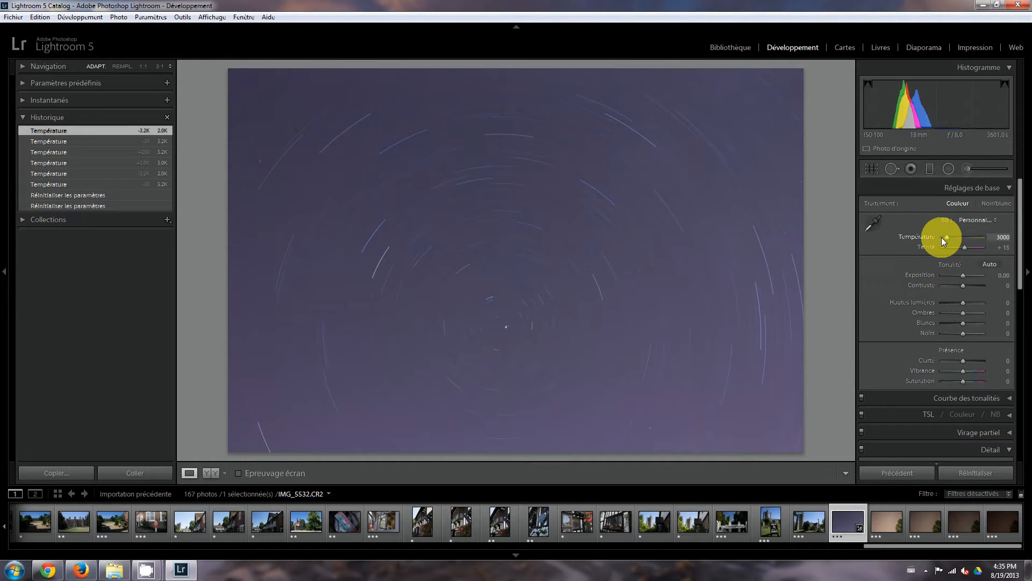
drag(946, 238, 945, 238)
key(Up)
key(Down)
key(Down)
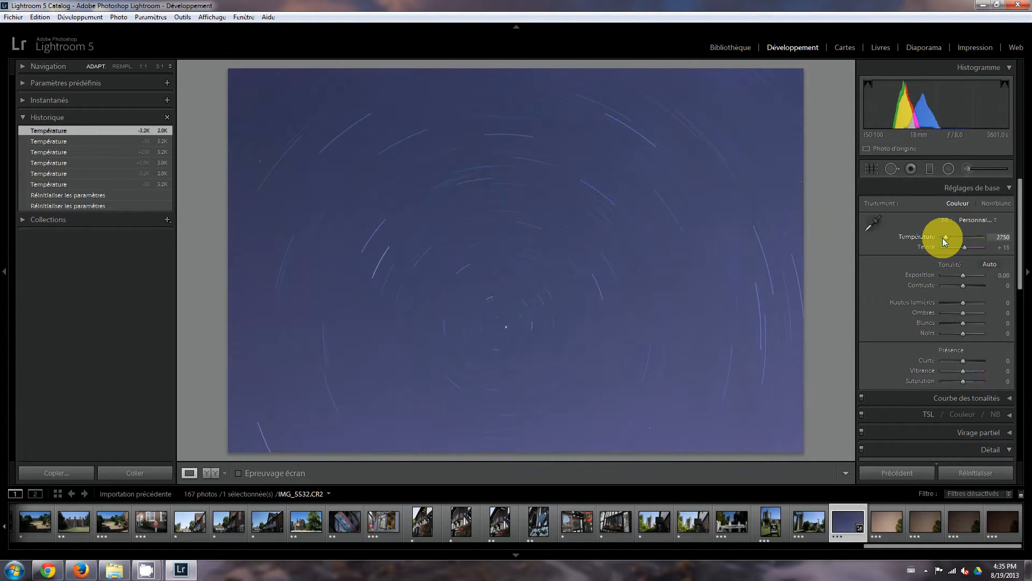
key(Up)
key(Down)
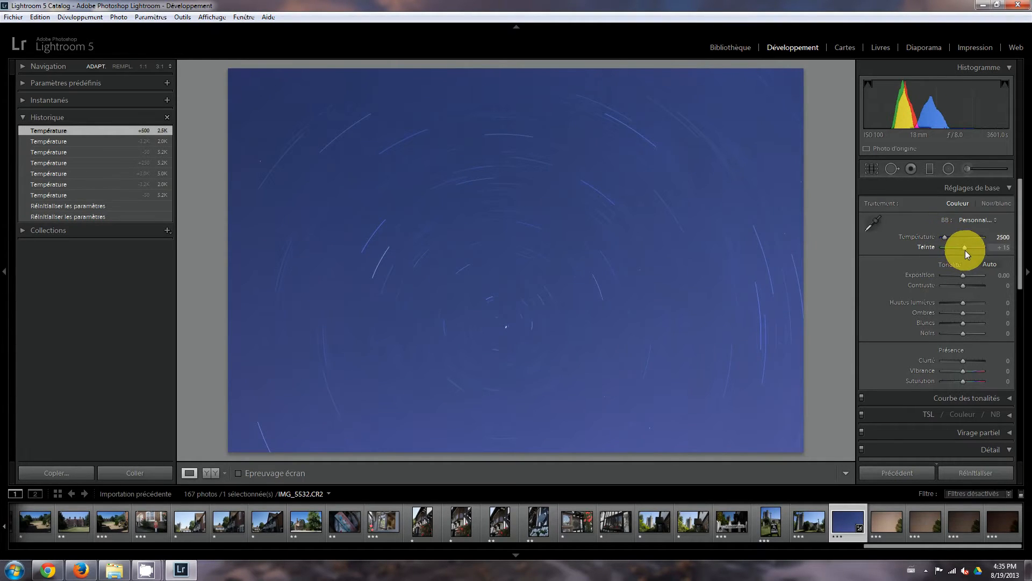
Step: Lower the photo's exposure to −0.53
click(963, 276)
key(Down)
key(Down)
key(Down)
key(Down)
key(Down)
key(Down)
key(Down)
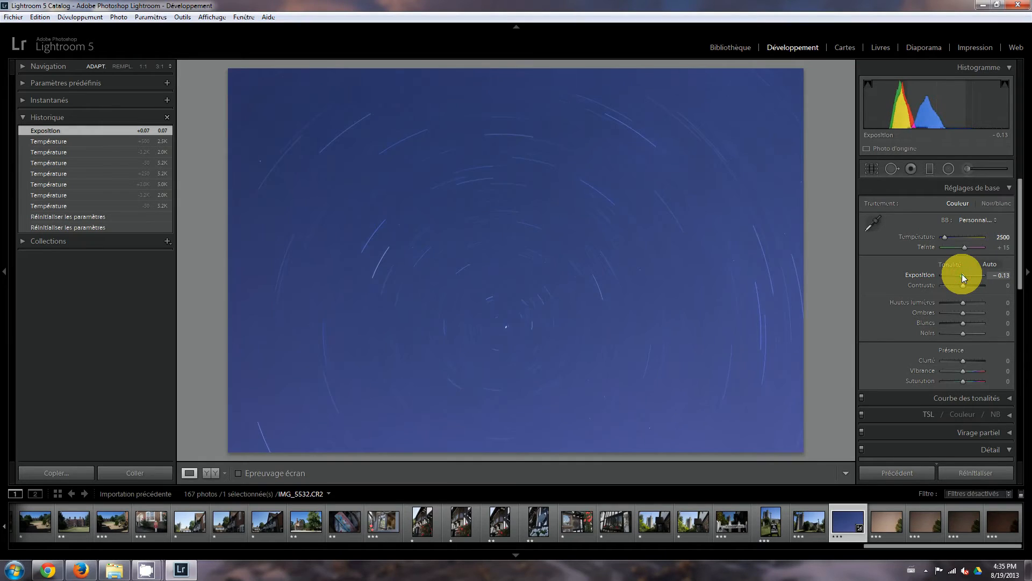
key(Up)
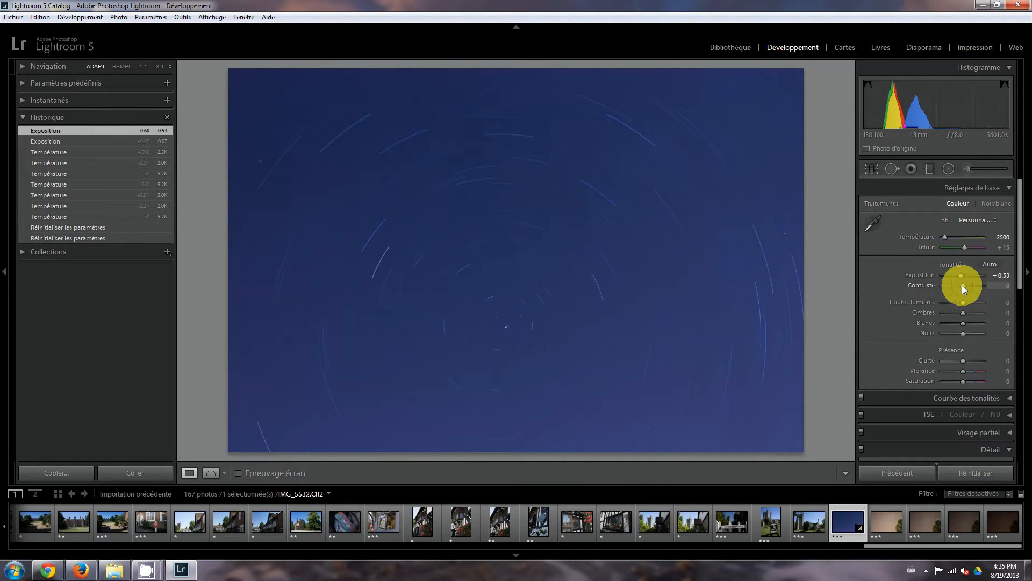
Step: Raise the photo's contrast to +60
key(Up)
key(Up)
key(Up)
key(Up)
key(Up)
key(Up)
key(Up)
key(Up)
key(Up)
key(Up)
key(Up)
key(Up)
key(Up)
key(Down)
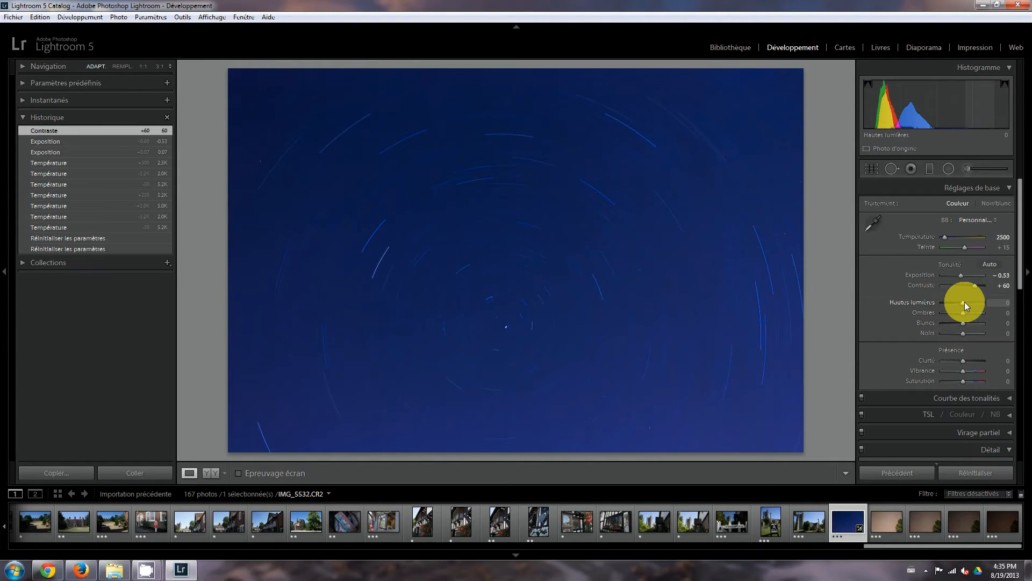
Step: Set the highlights to +100 and, after trying −100 and +28, the shadows to +100
drag(964, 302, 1029, 301)
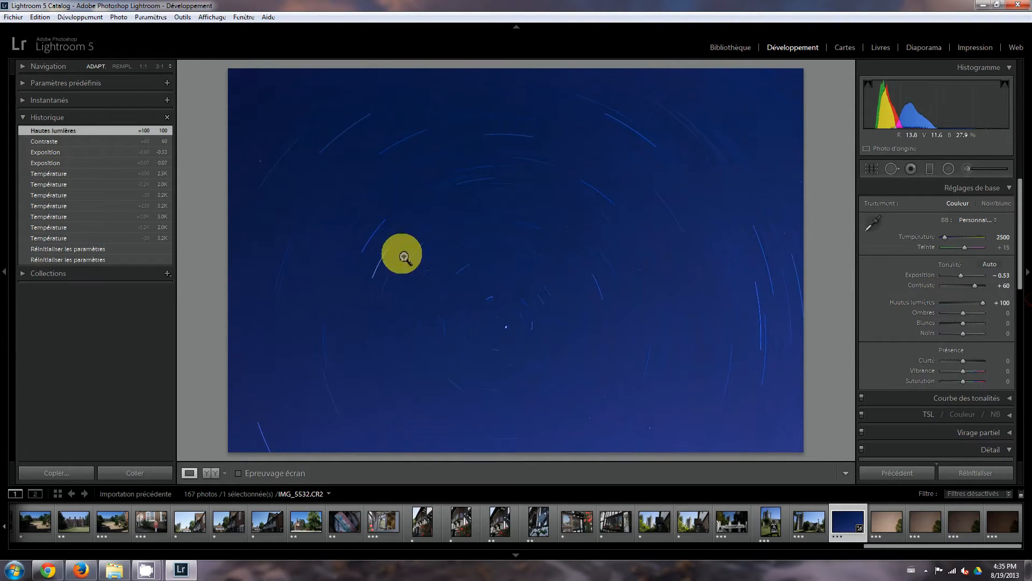
drag(963, 313, 900, 313)
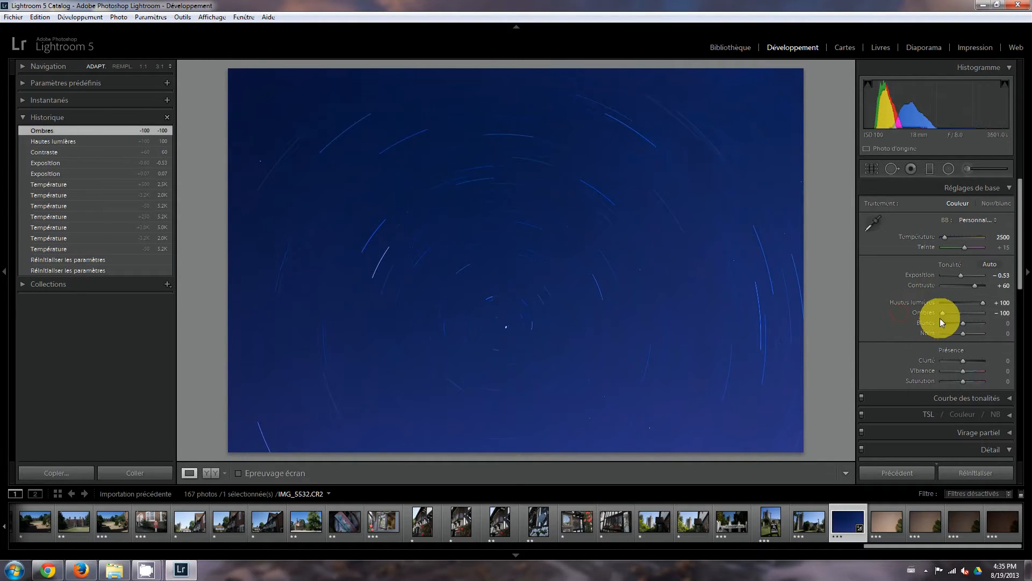
drag(943, 315, 969, 315)
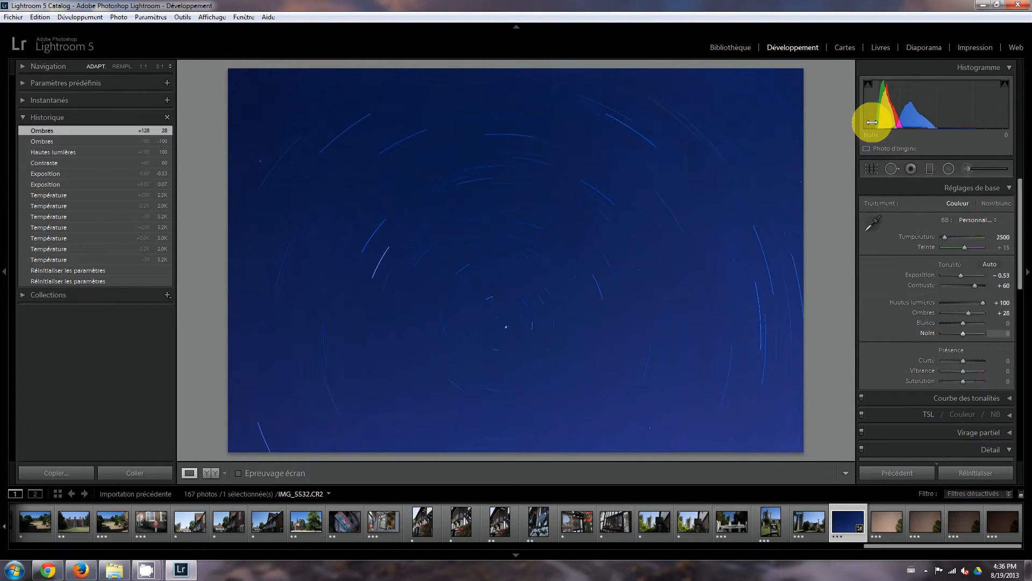
drag(969, 313, 873, 300)
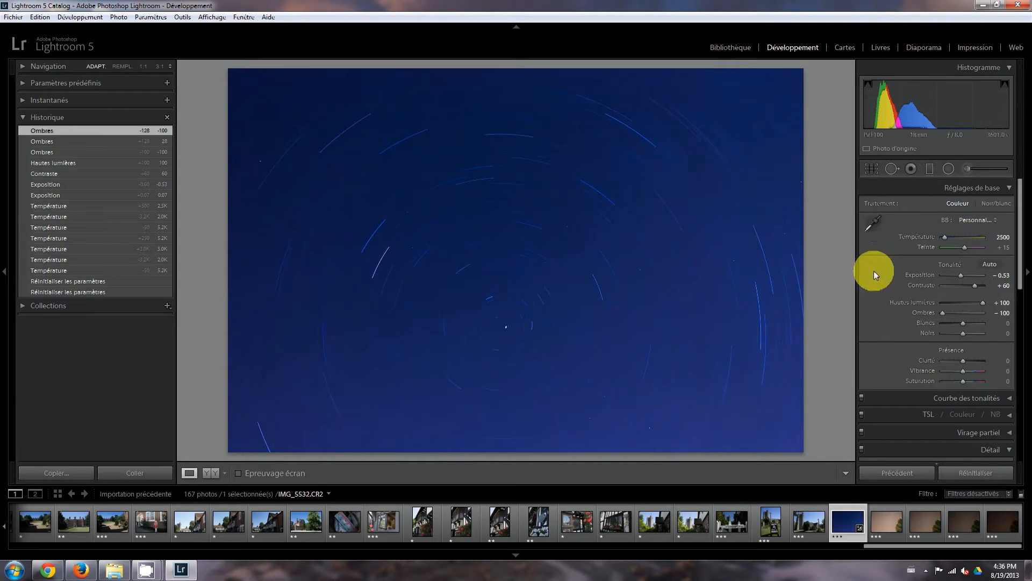
drag(943, 314, 1015, 315)
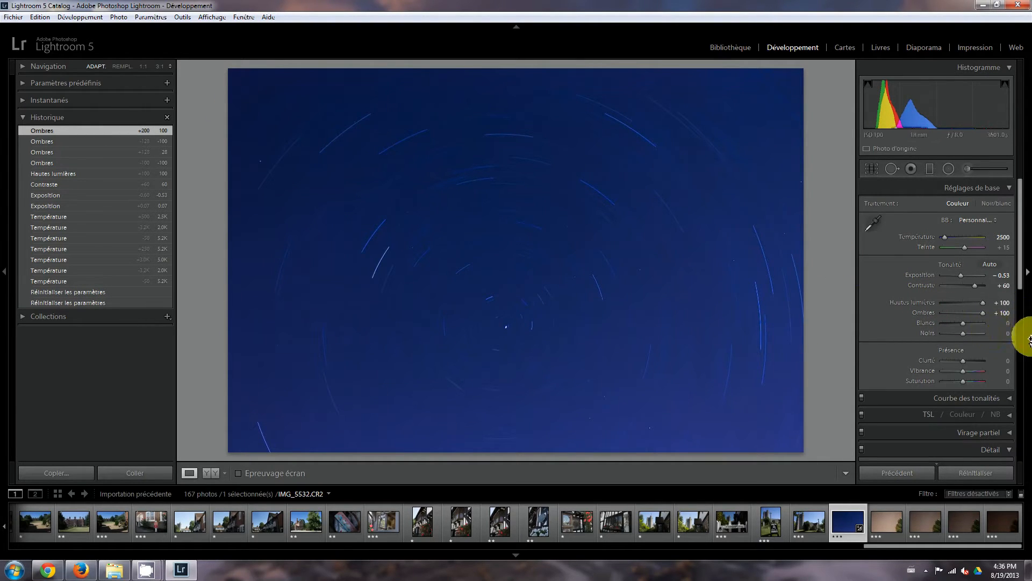
Step: Try small changes to the whites and blacks, returning both to 0
shift+double_click(963, 324)
mouse_move(967, 324)
mouse_down()
mouse_move(979, 325)
mouse_move(960, 324)
mouse_up()
double_click(959, 325)
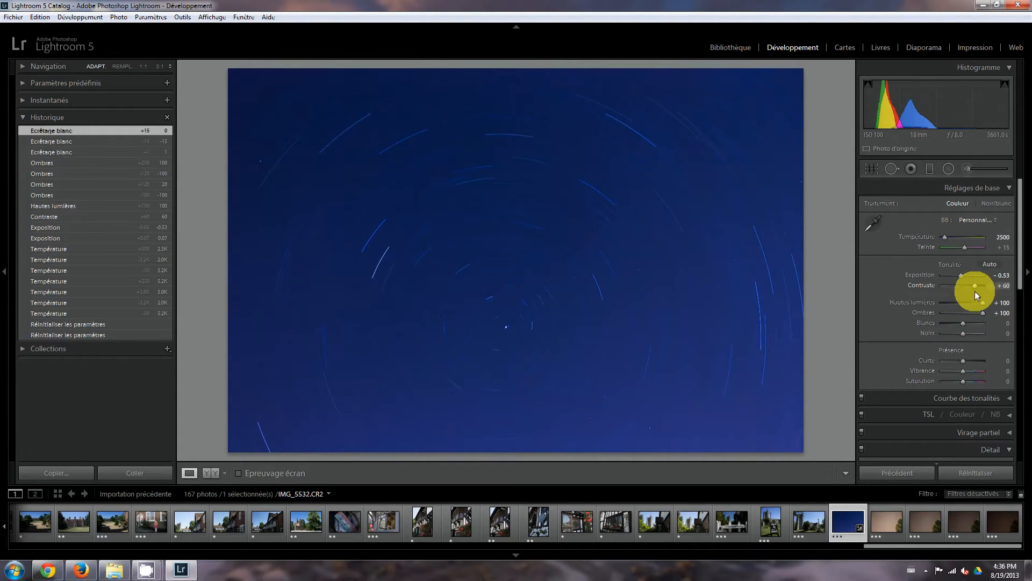
drag(962, 336, 962, 336)
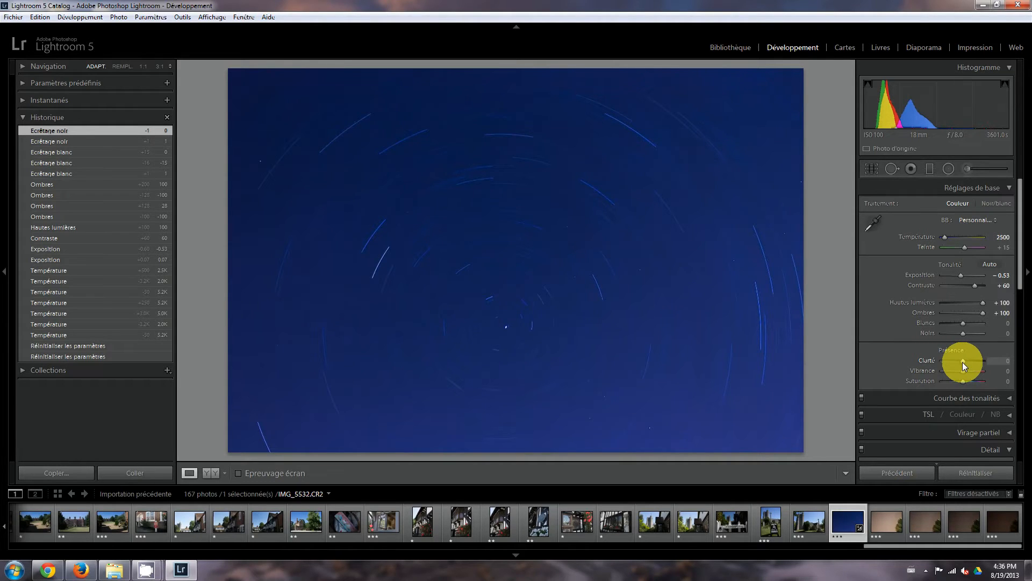
Step: Compare the clarity extremes, then set clarity to +100 and reduce vibrance to −19
drag(962, 365, 933, 368)
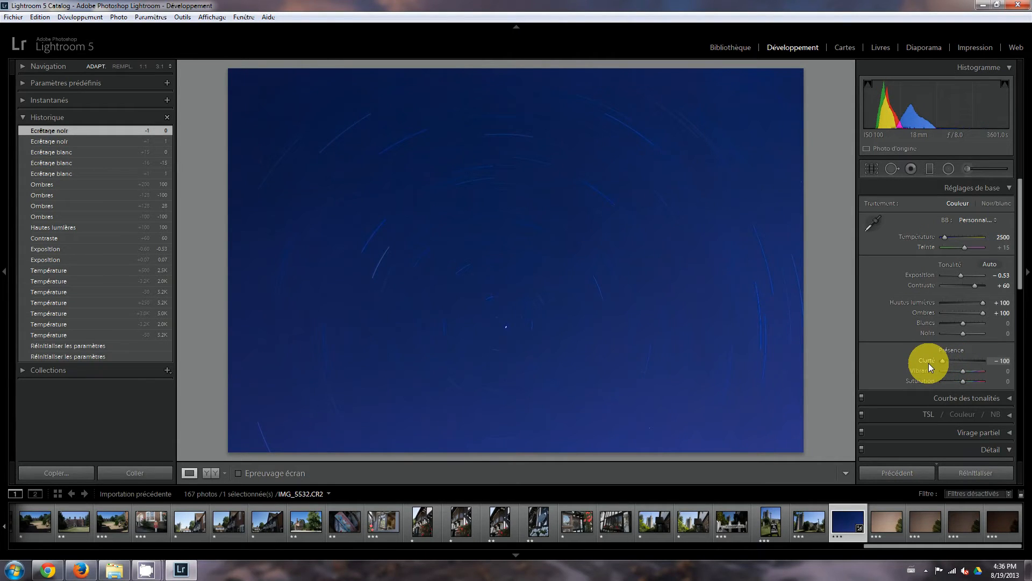
drag(928, 363, 1027, 371)
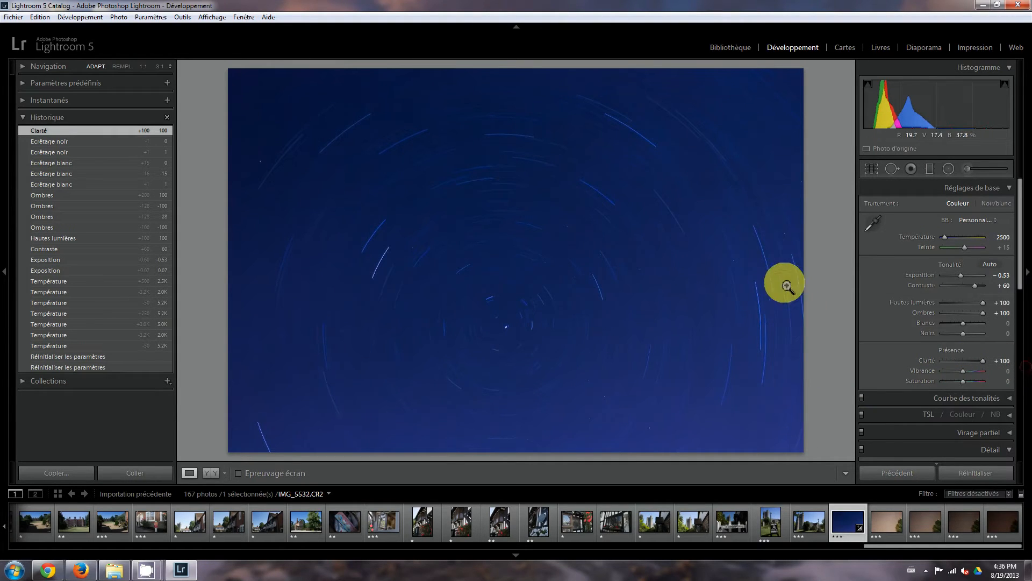
double_click(983, 362)
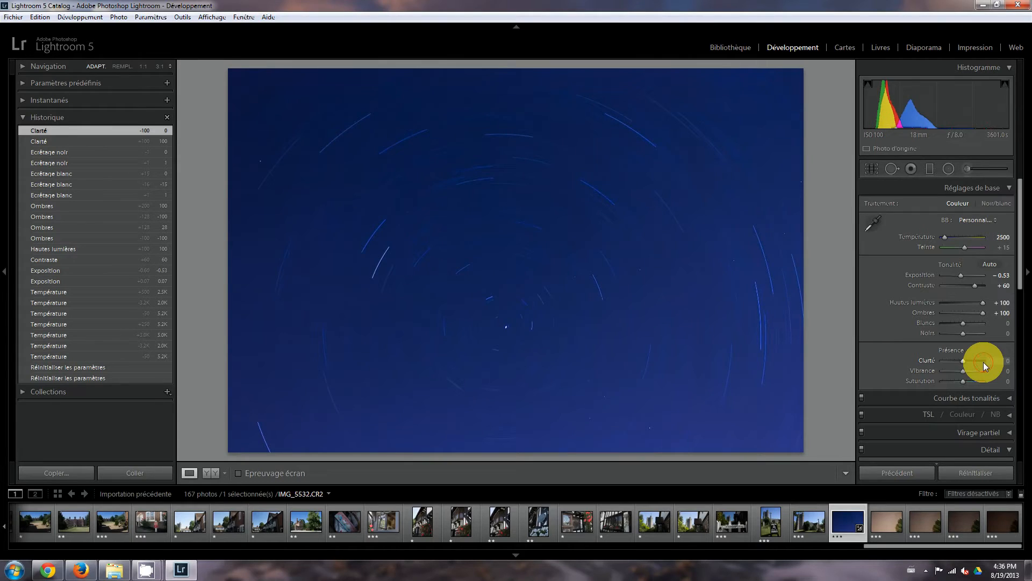
drag(983, 362, 983, 362)
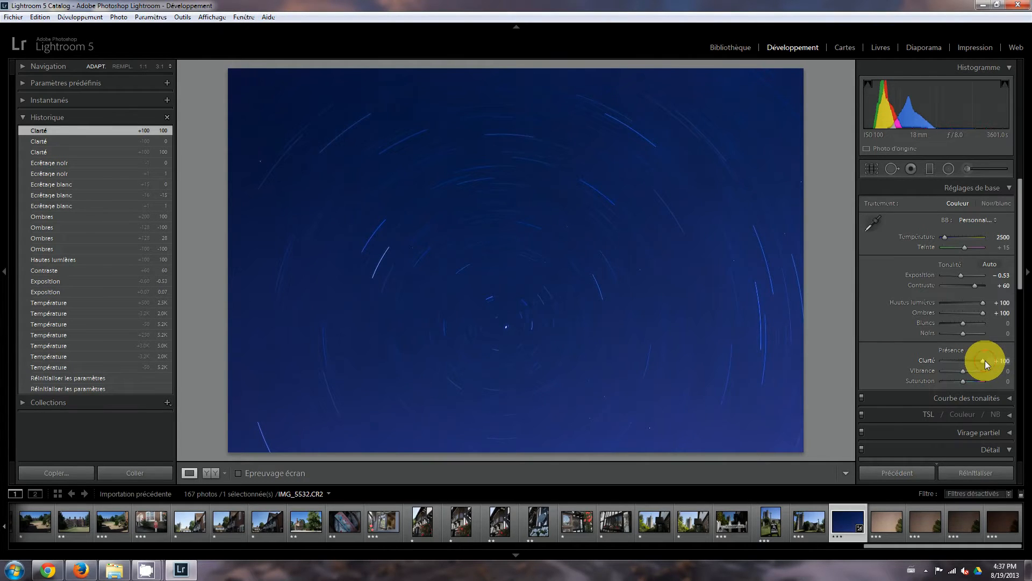
drag(964, 372, 966, 372)
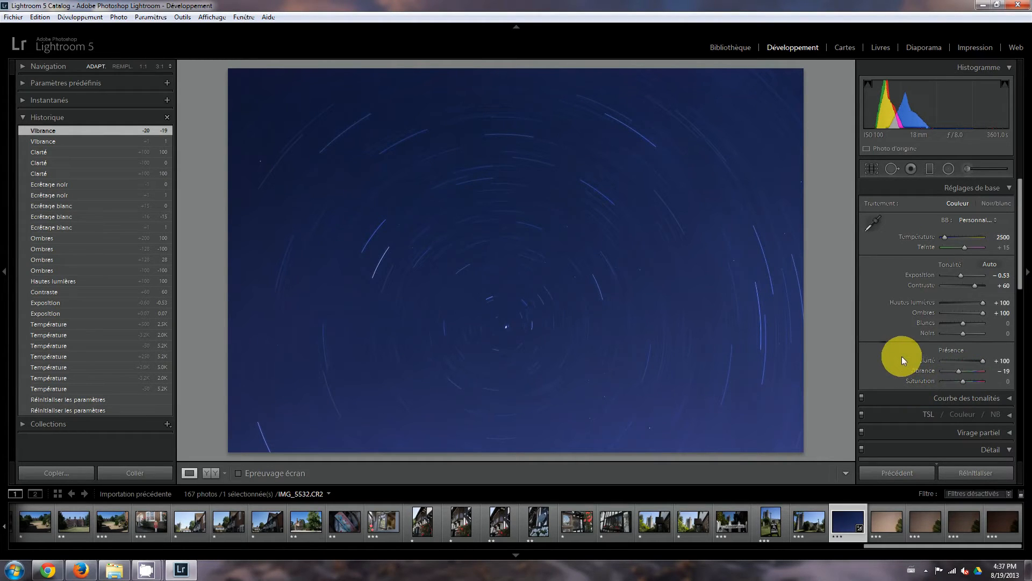
Step: Look over the tone curve and the hue, saturation and luminance controls, collapsing both sections again
scroll(897, 357, down, 2)
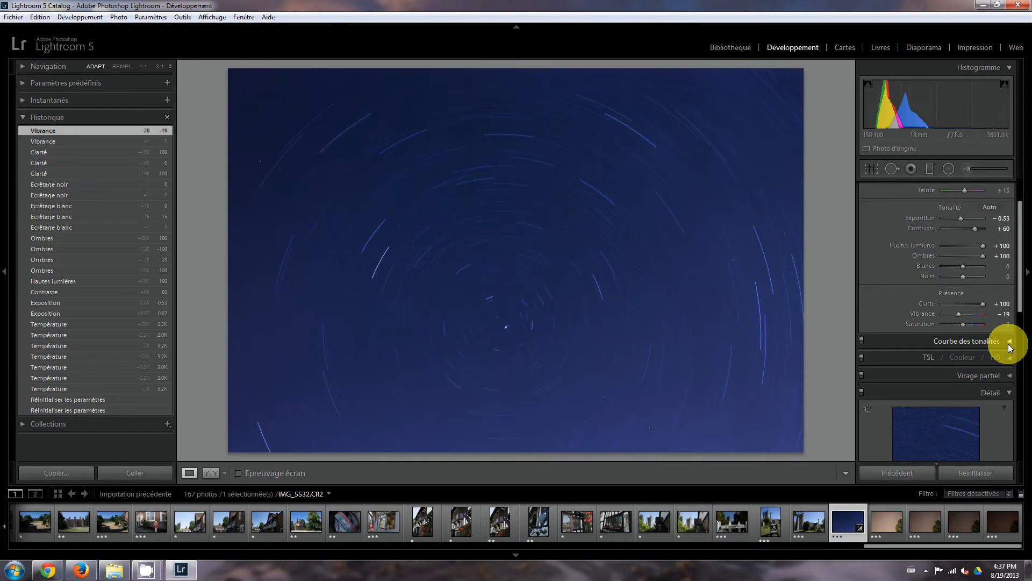
scroll(1009, 351, down, 2)
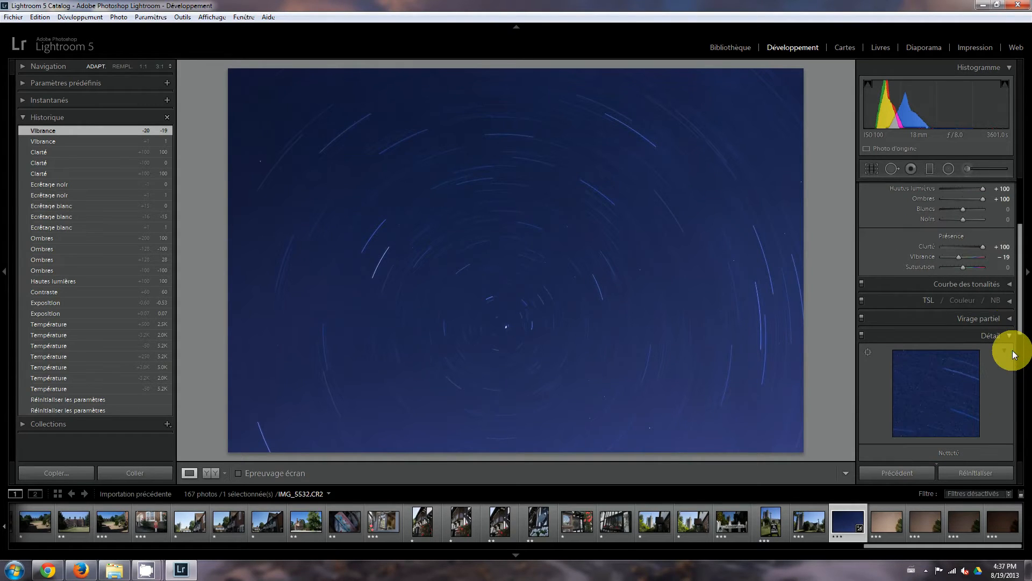
click(1013, 291)
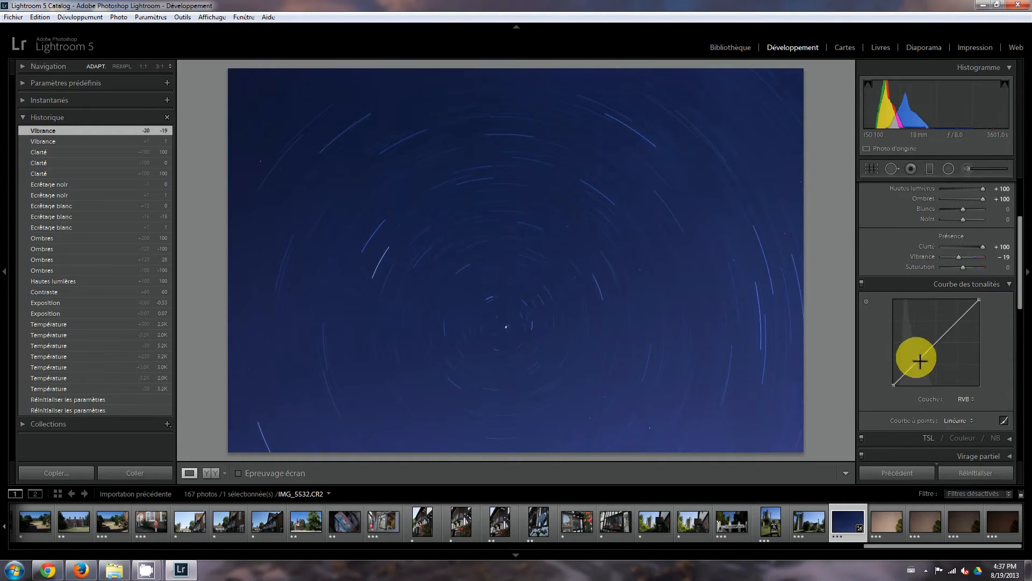
click(1009, 285)
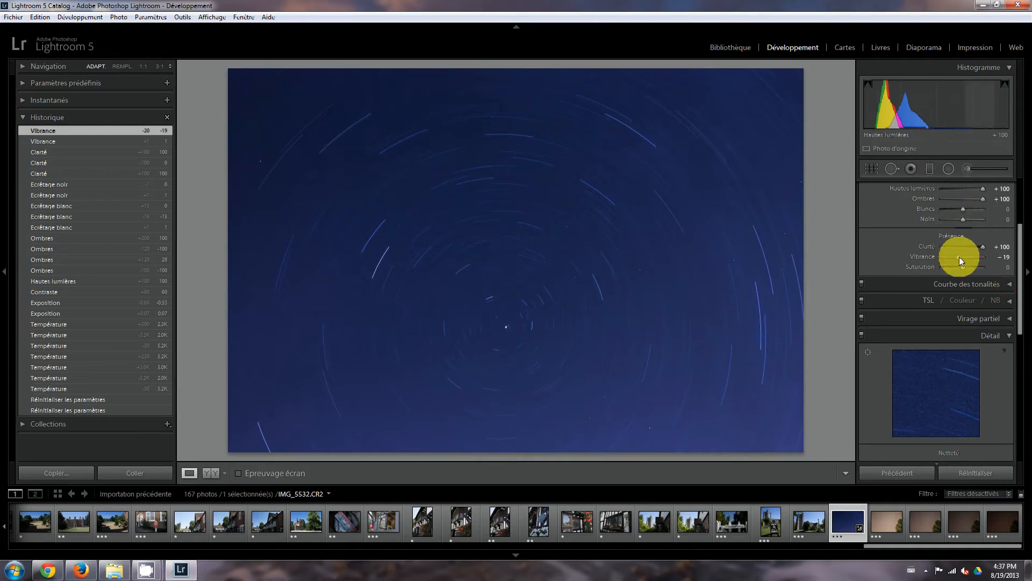
click(1009, 300)
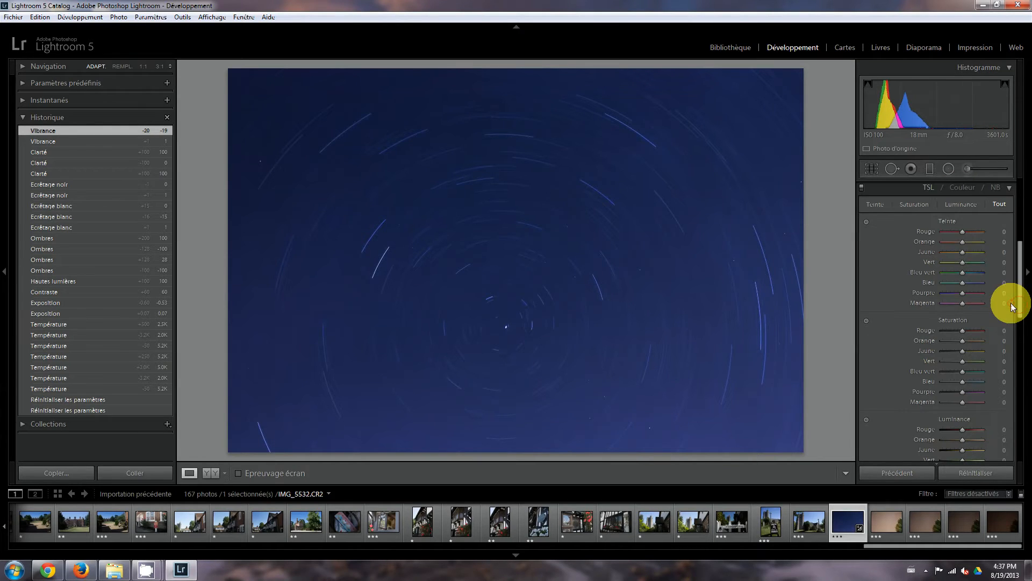
click(1009, 188)
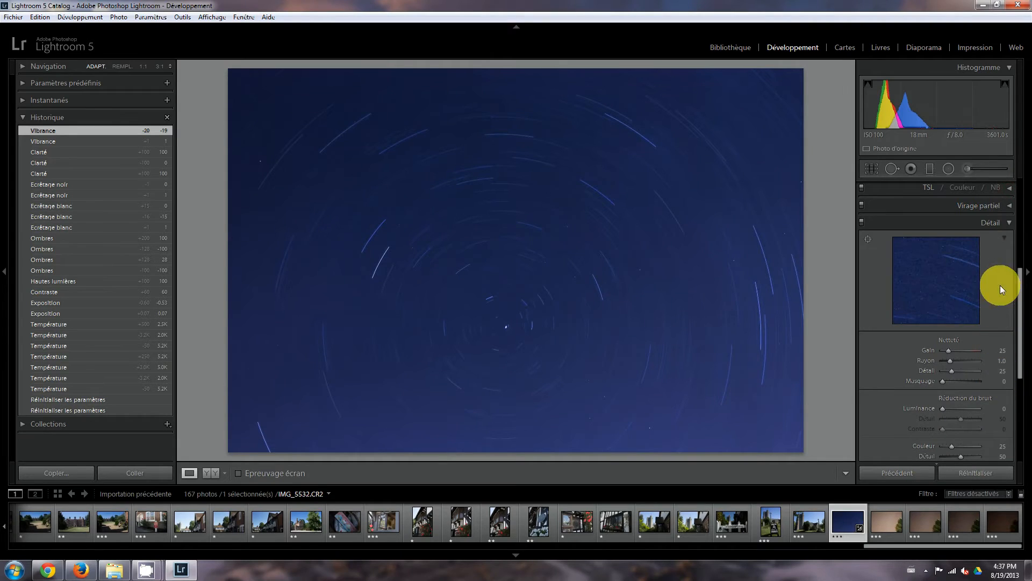
Step: Look over the split toning controls, collapsing the section again
scroll(1006, 232, up, 2)
click(1009, 264)
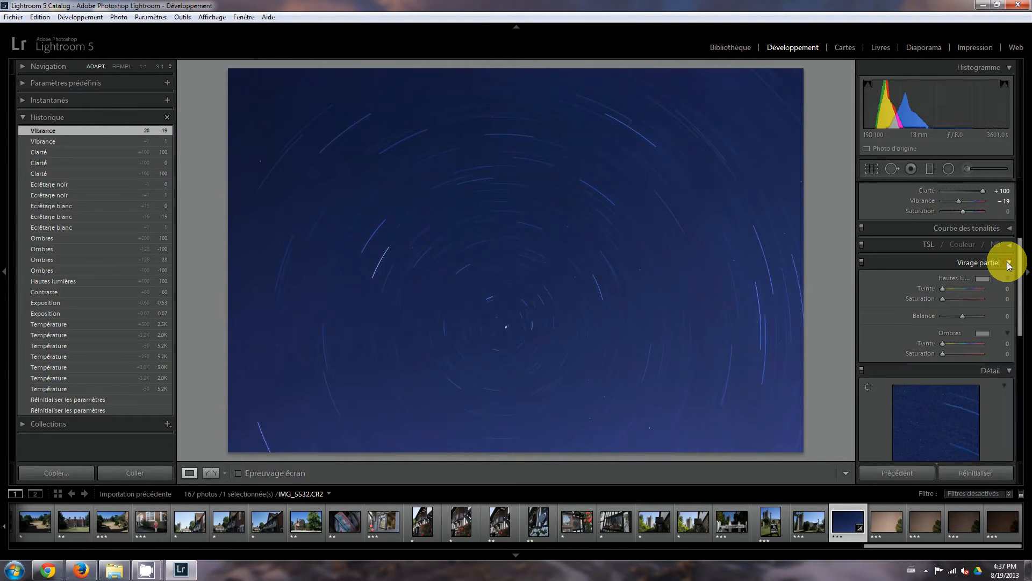
click(1009, 263)
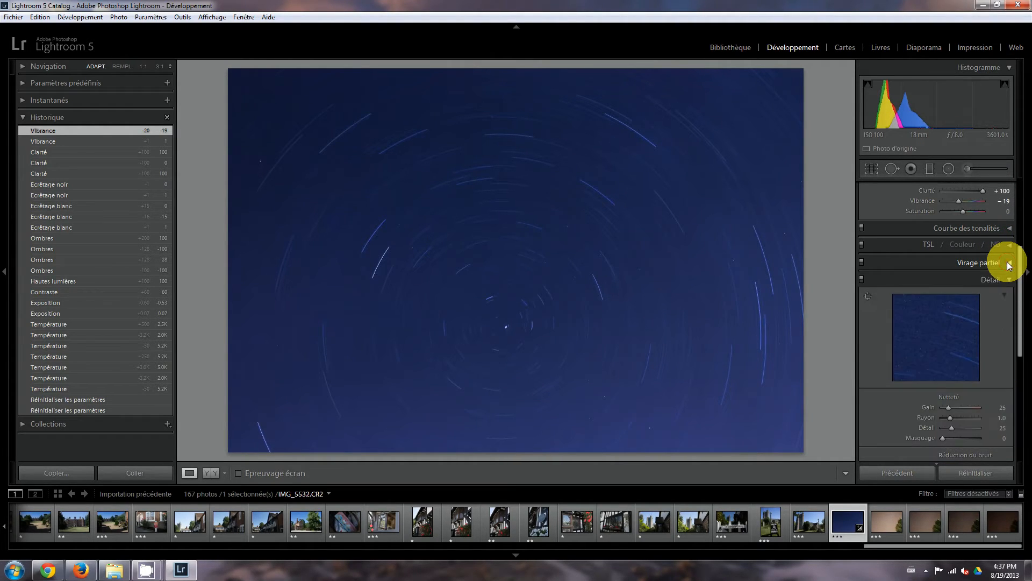
Step: Bring bright star trails into the detail preview and set the sharpening amount to 53
scroll(997, 311, down, 2)
drag(977, 314, 947, 252)
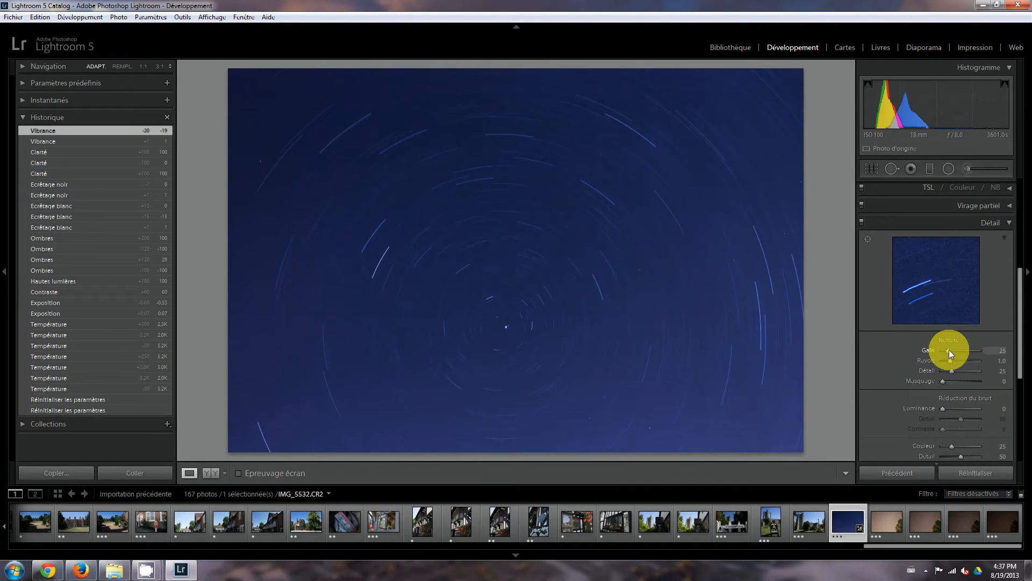
mouse_move(969, 353)
mouse_down()
mouse_move(995, 352)
mouse_move(979, 351)
mouse_up()
Step: Set both the luminance and the colour noise reduction to 44
scroll(935, 355, down, 2)
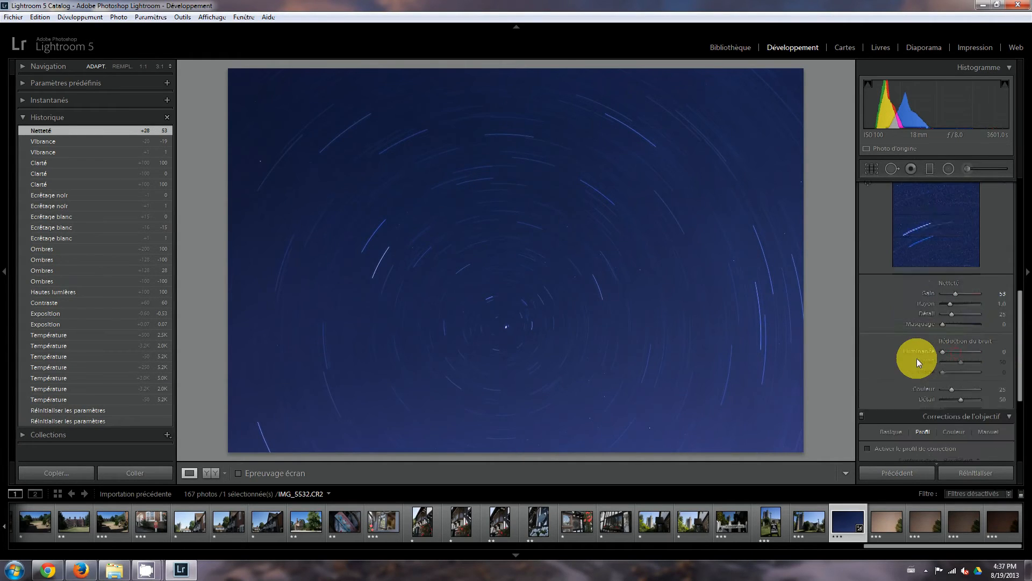
drag(943, 354, 960, 352)
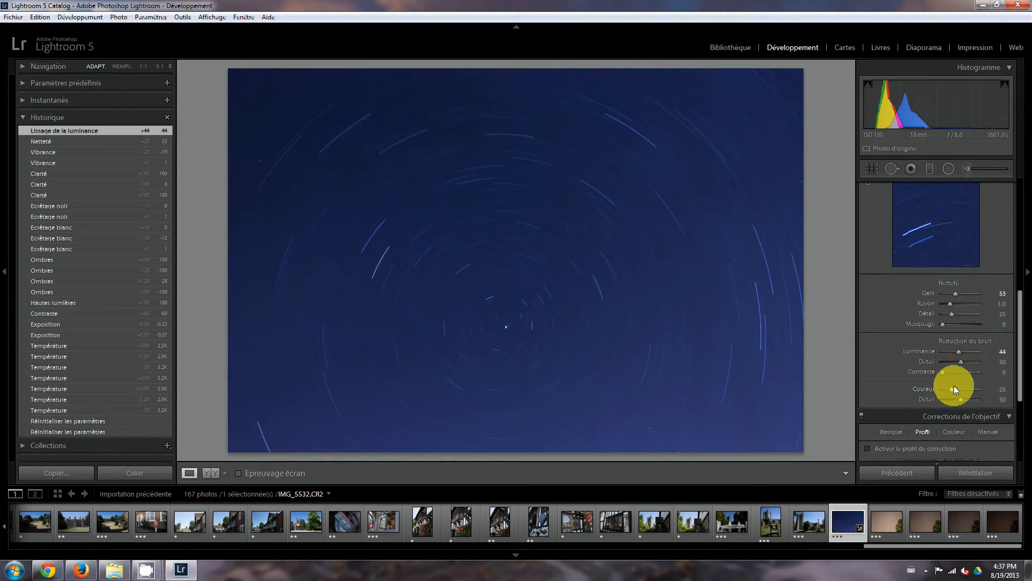
drag(956, 390, 960, 391)
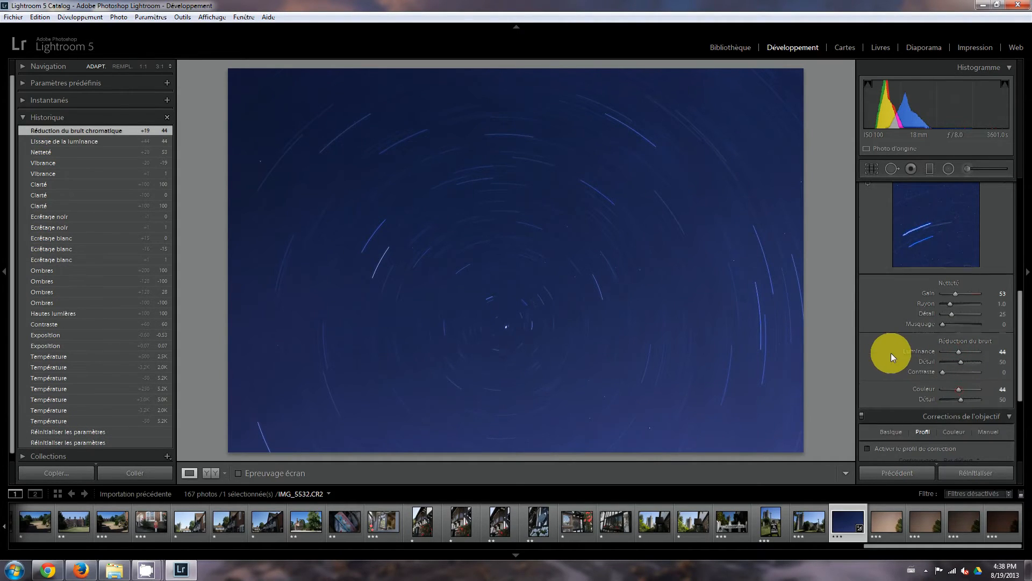
Step: Enable the lens profile correction, switching it off and on to compare, and leave it enabled
scroll(892, 353, down, 2)
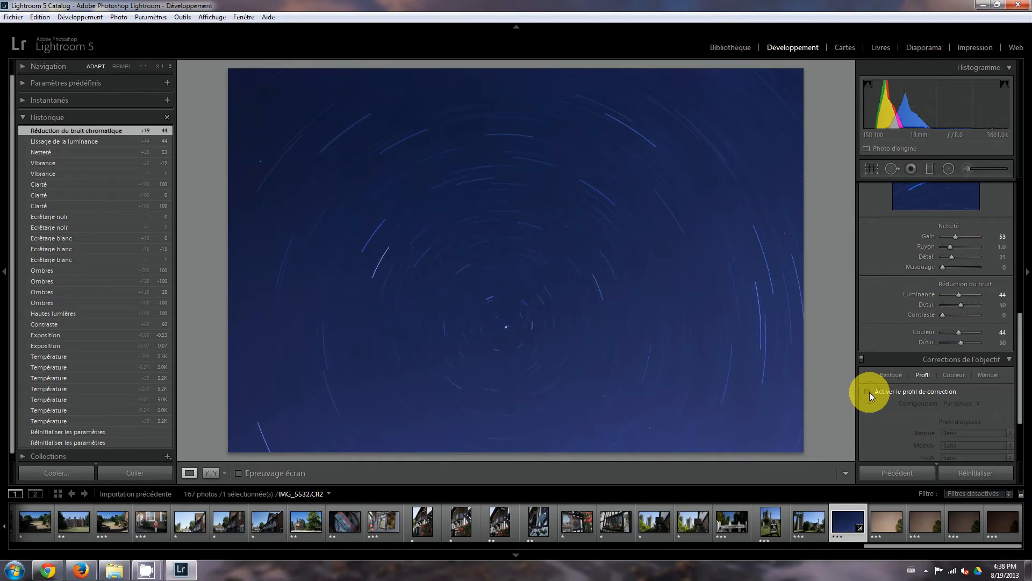
click(870, 392)
scroll(890, 322, down, 2)
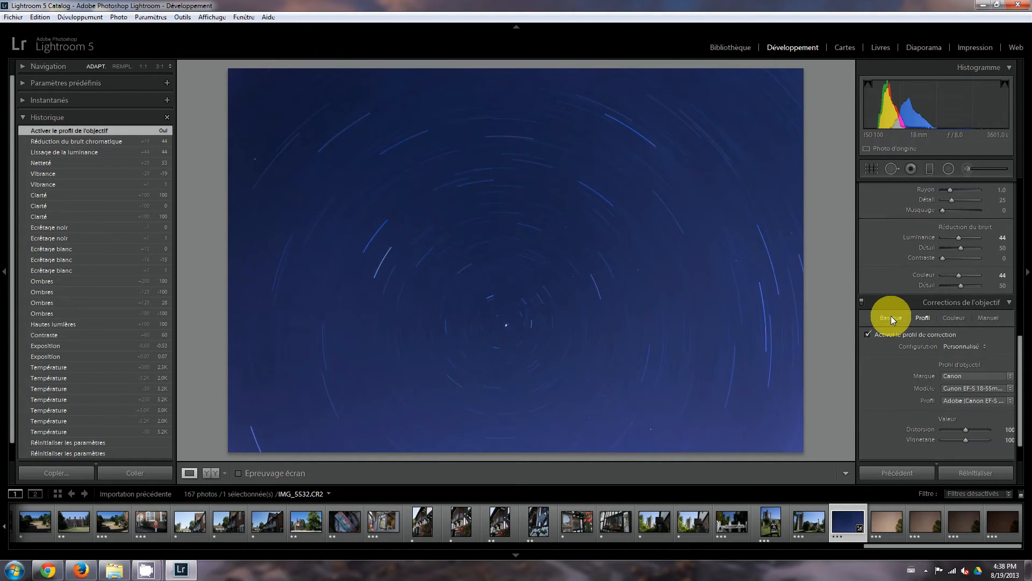
click(867, 334)
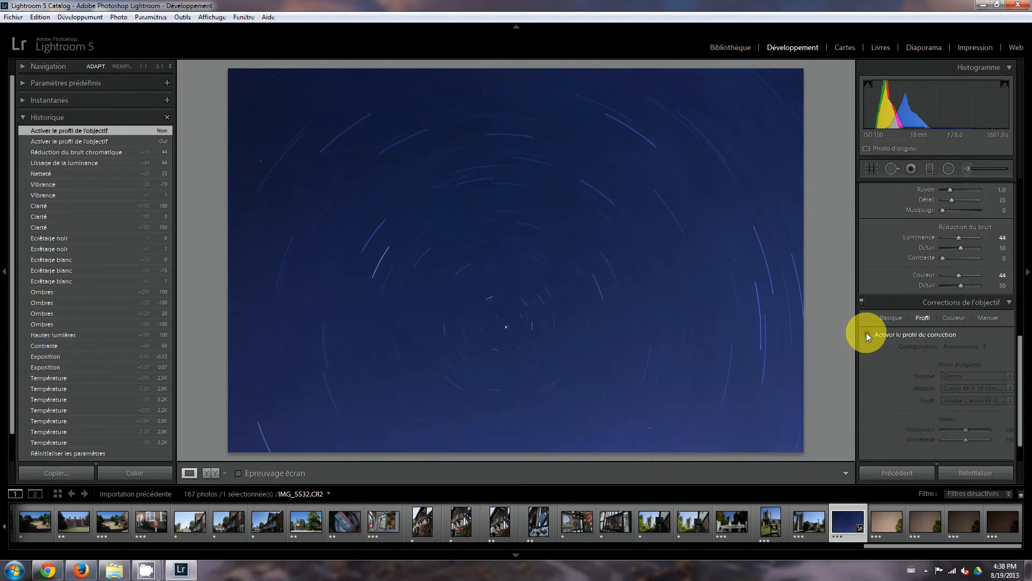
click(867, 335)
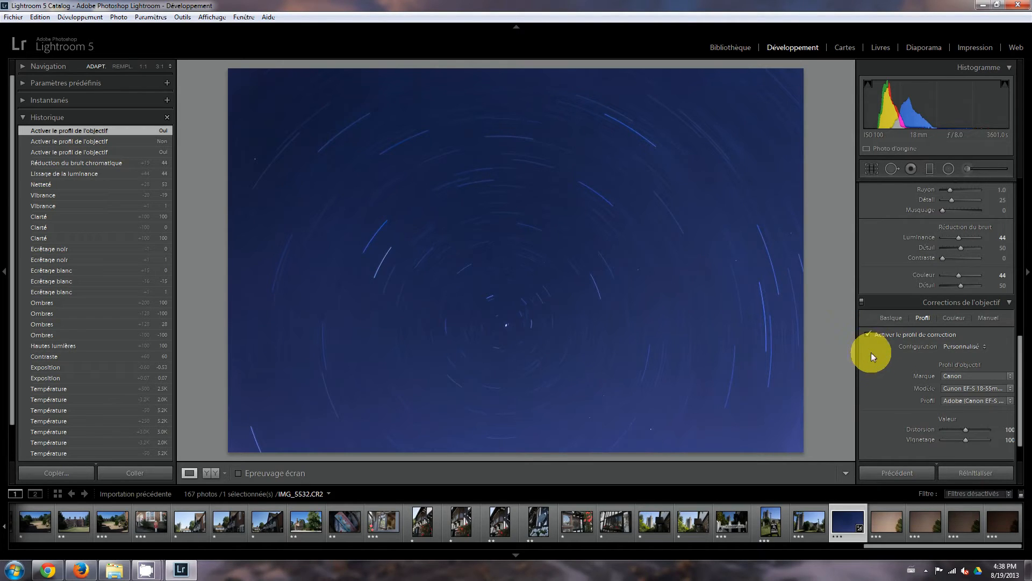
scroll(879, 366, up, 2)
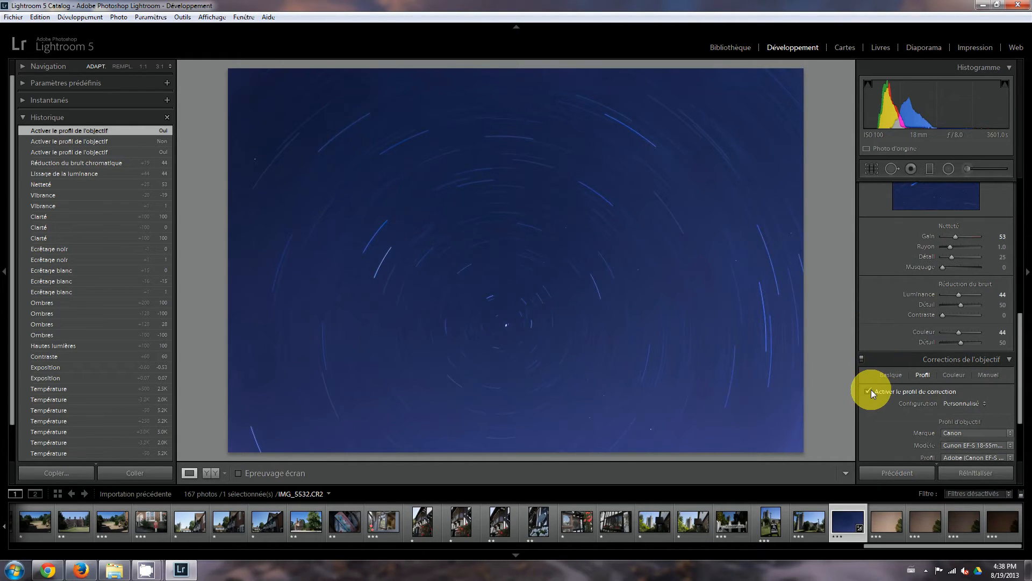
scroll(871, 389, down, 2)
scroll(871, 390, up, 2)
click(867, 390)
click(867, 391)
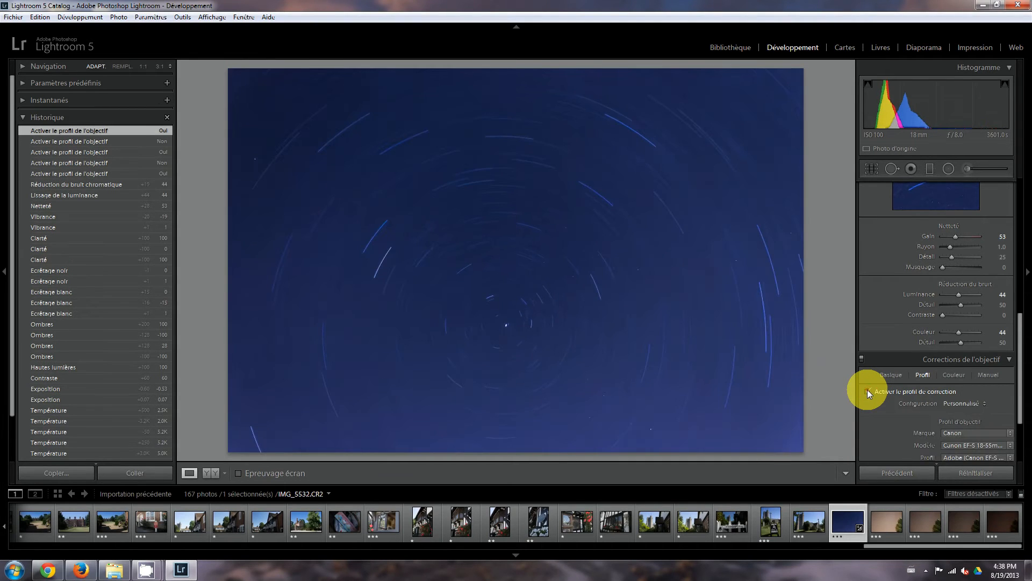
Step: Try an overall exposure of −0.47, then darken the photo to −0.87
scroll(867, 389, up, 8)
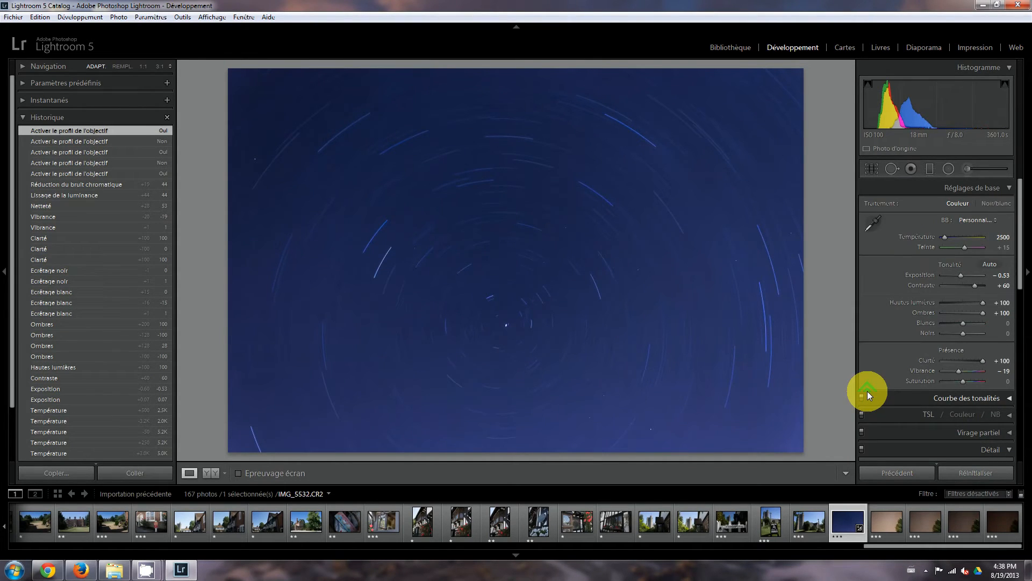
click(961, 274)
key(Down)
key(Down)
key(Down)
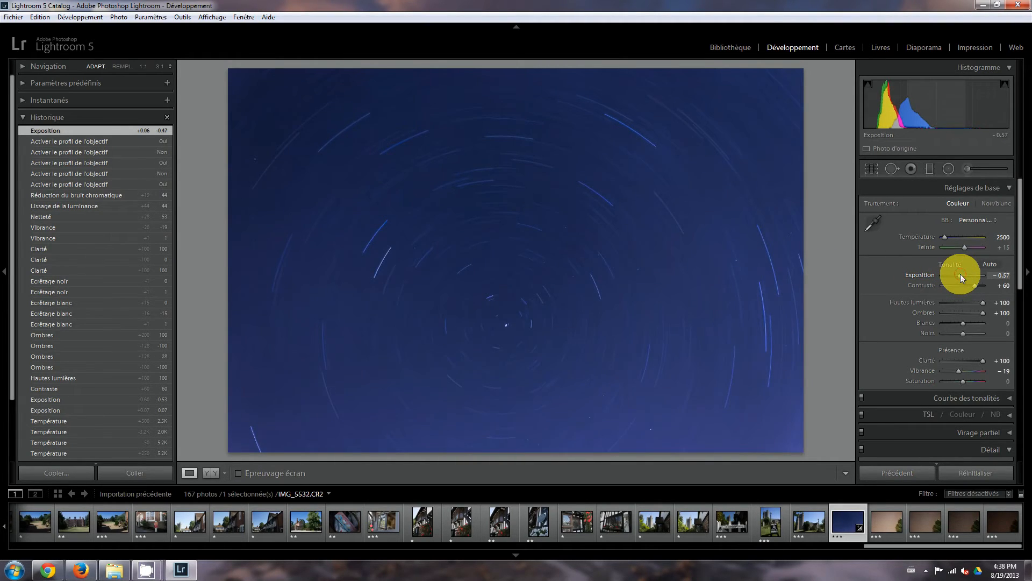
key(Down)
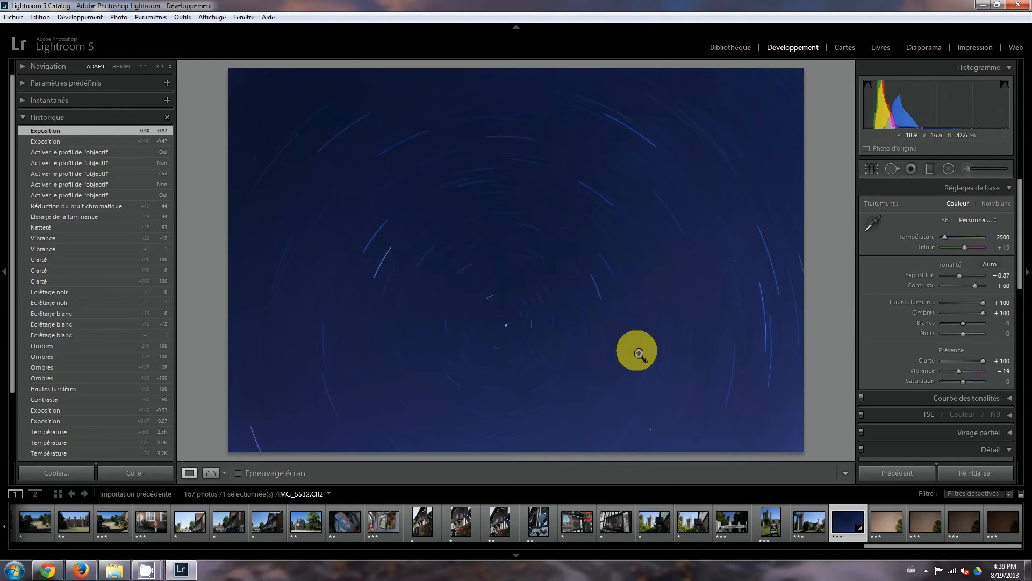
Step: Add a horizontal graduated filter rising from the photo's lower edge to about a quarter of its height
click(930, 169)
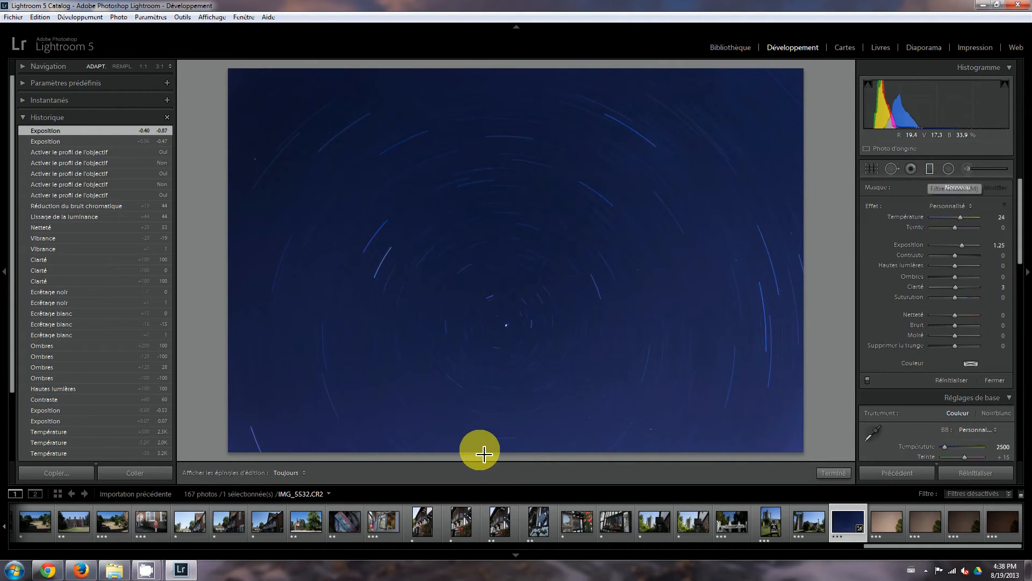
drag(492, 452, 493, 364)
drag(495, 354, 494, 353)
drag(490, 411, 490, 411)
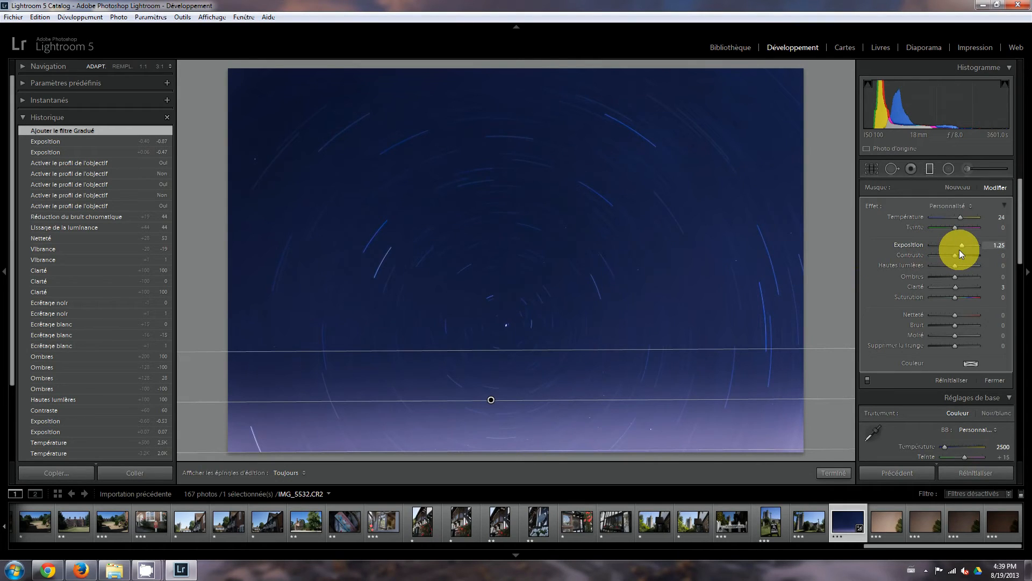
Step: Set the lower graduated filter's temperature to 0 and exposure to −0.15, comparing the photo with its pre-filter history state
double_click(961, 218)
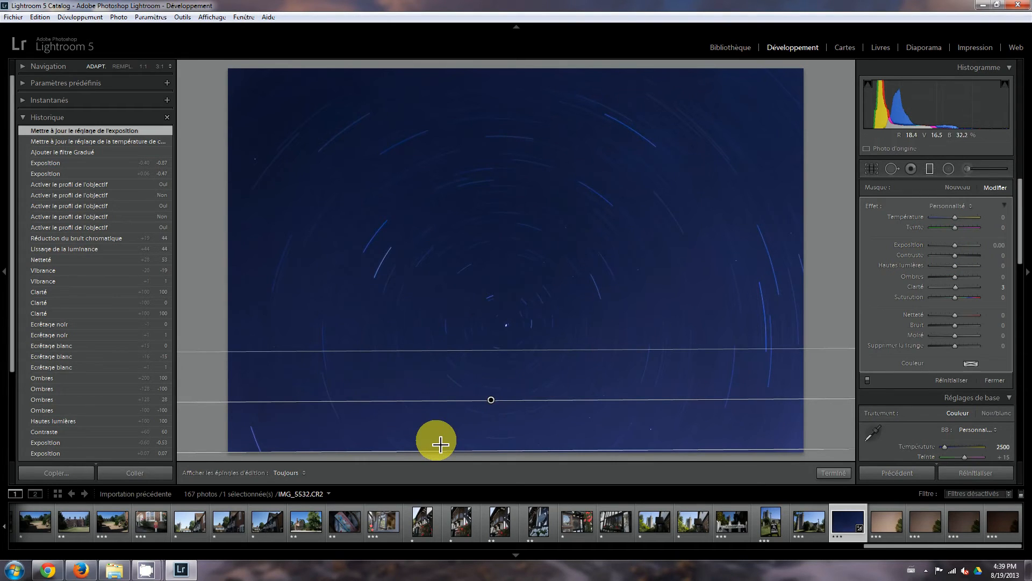
drag(957, 243, 956, 245)
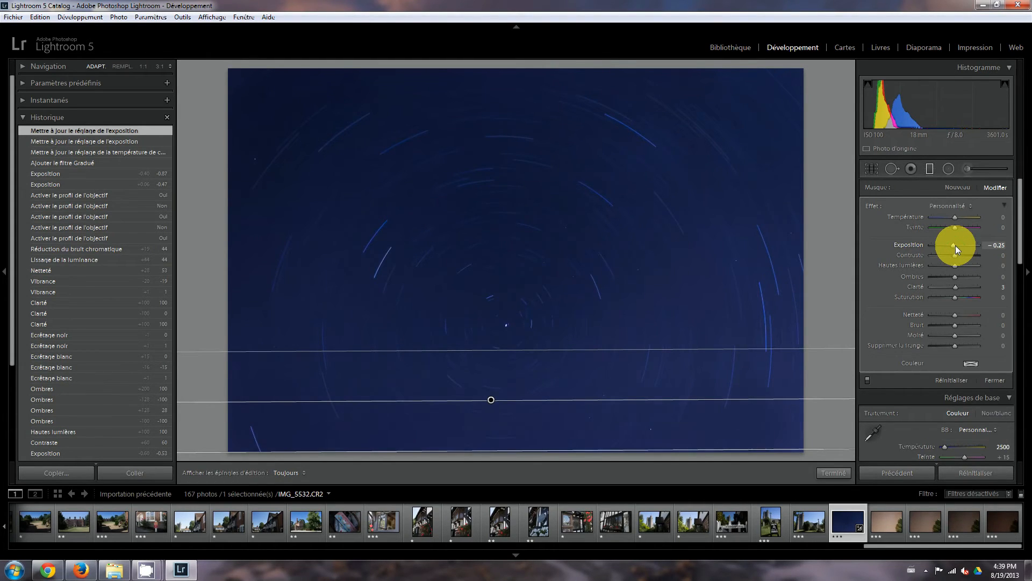
drag(956, 245, 956, 245)
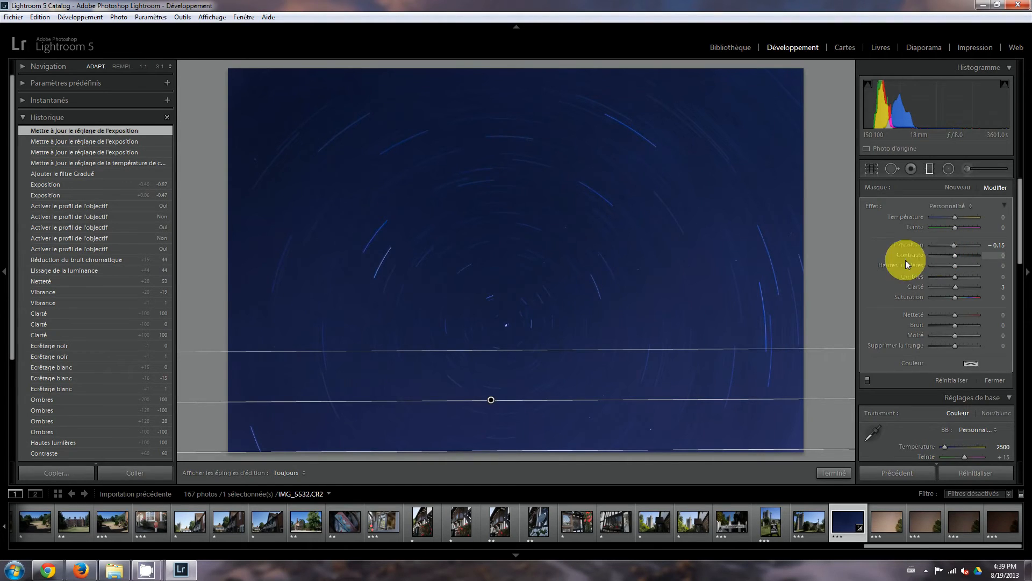
click(929, 169)
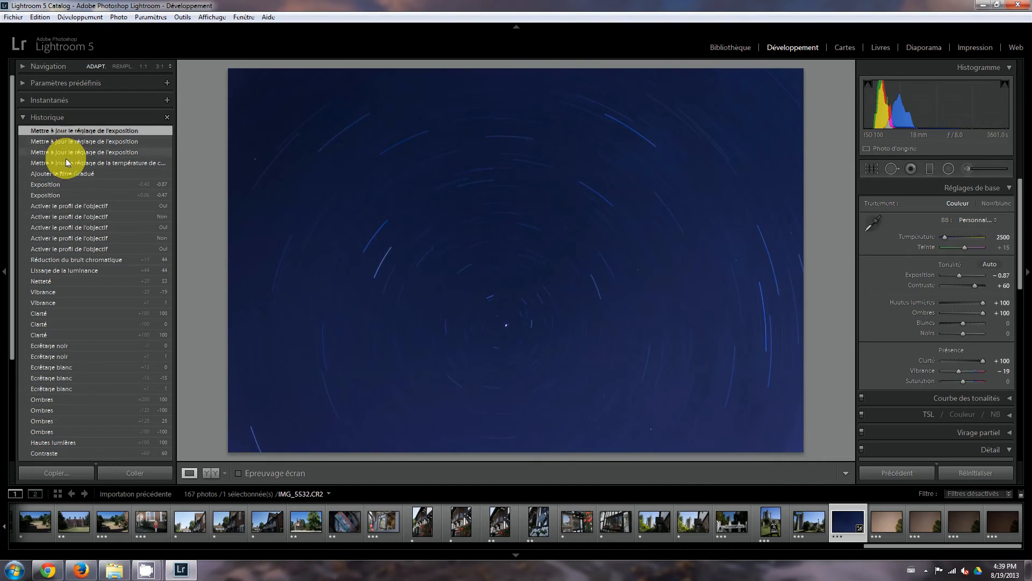
click(62, 183)
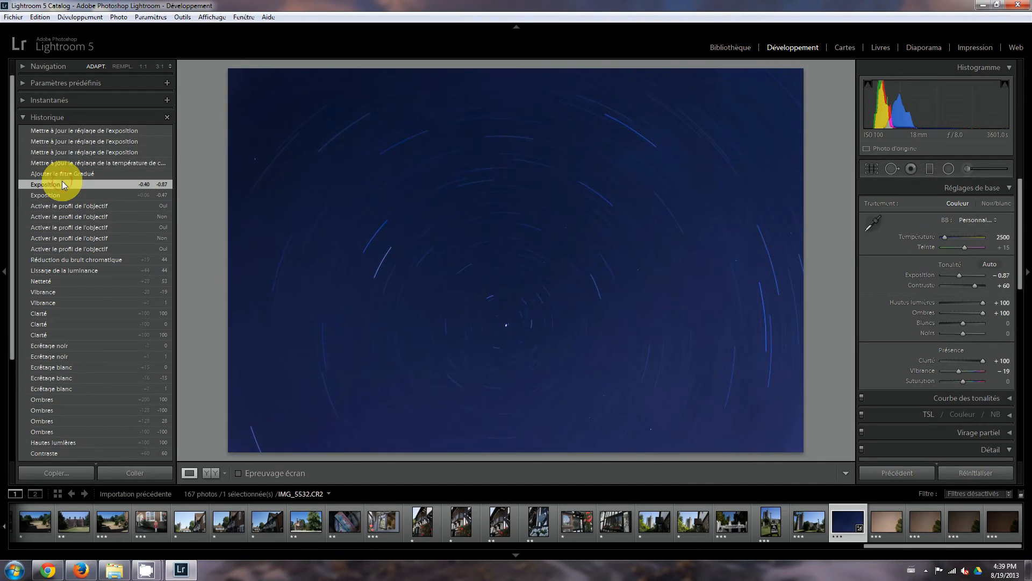
click(79, 130)
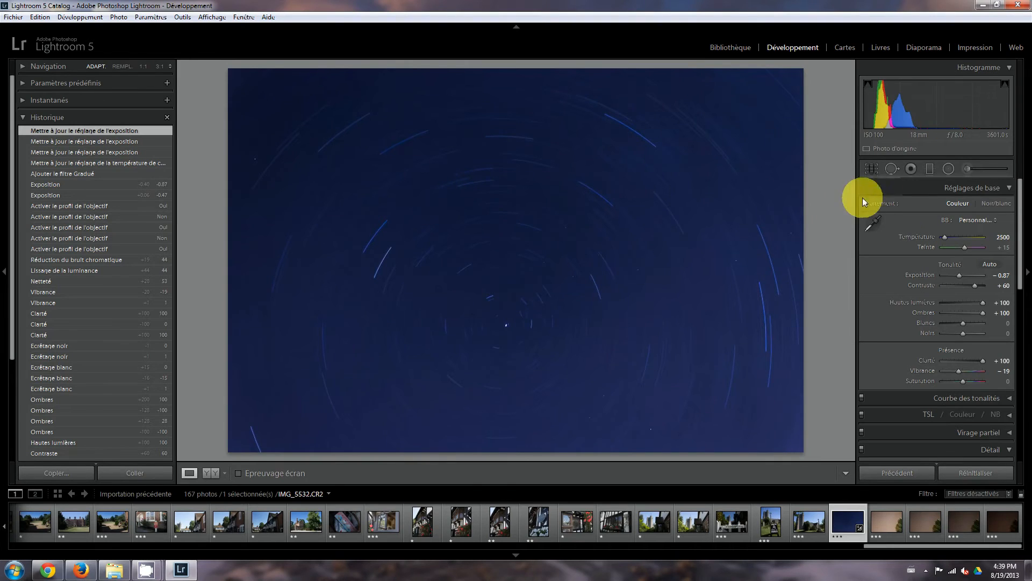
Step: Add a diagonal graduated filter from the photo's upper-left corner, reset its temperature to 0 and fine-tune its exposure after trying 0.25
click(928, 168)
drag(243, 90, 423, 190)
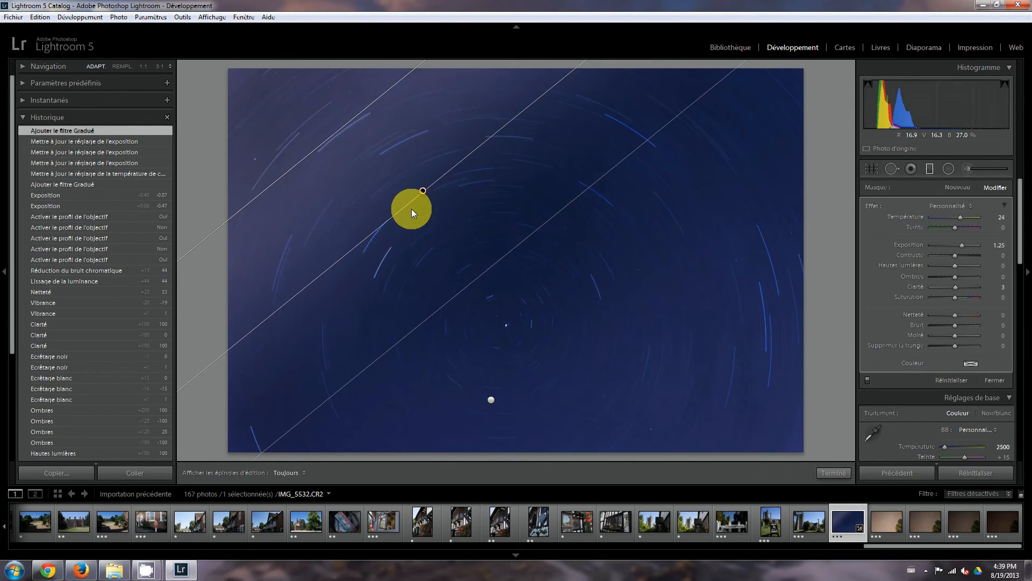
double_click(960, 218)
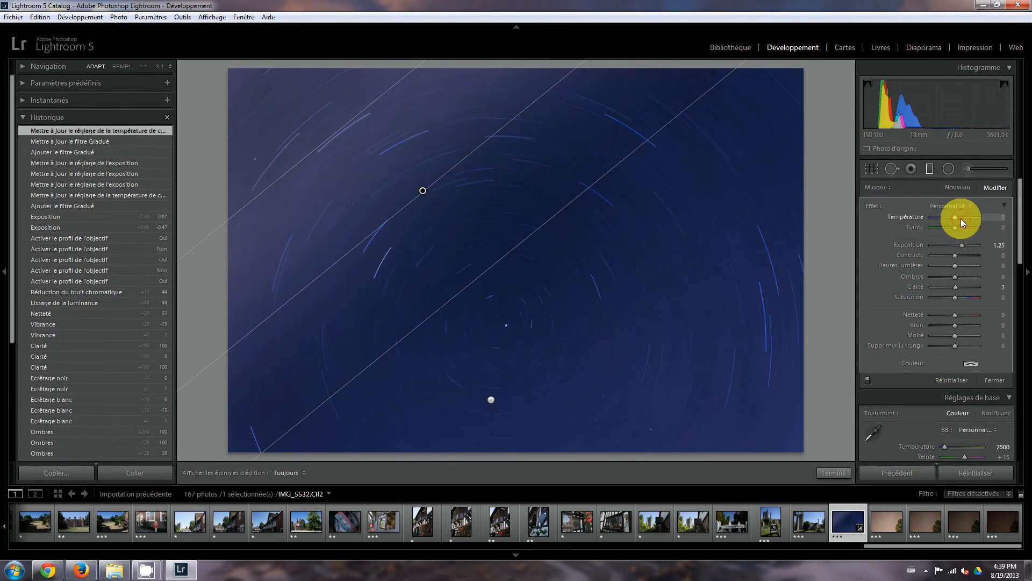
double_click(963, 247)
drag(964, 247, 956, 248)
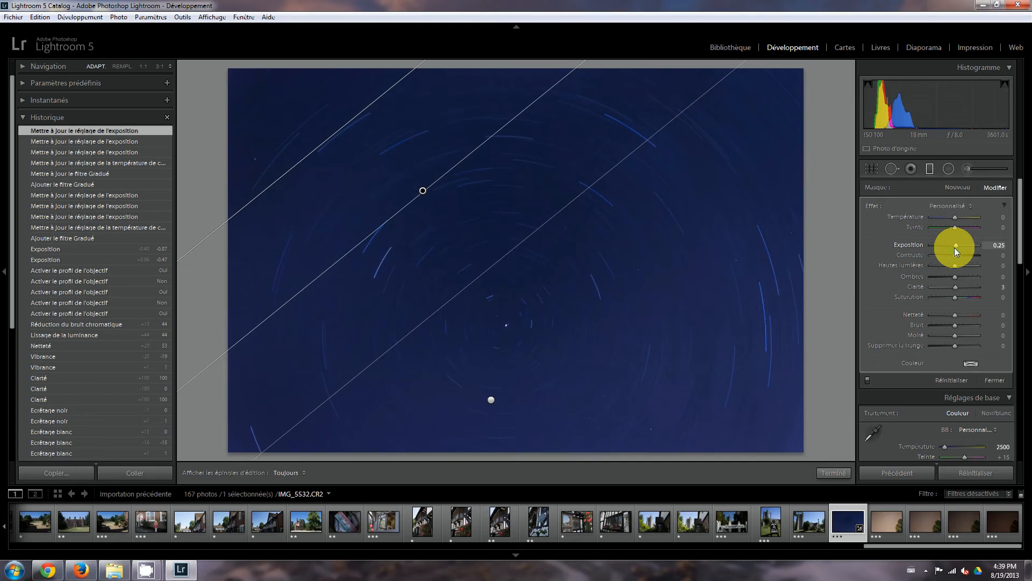
drag(953, 248, 955, 247)
click(931, 173)
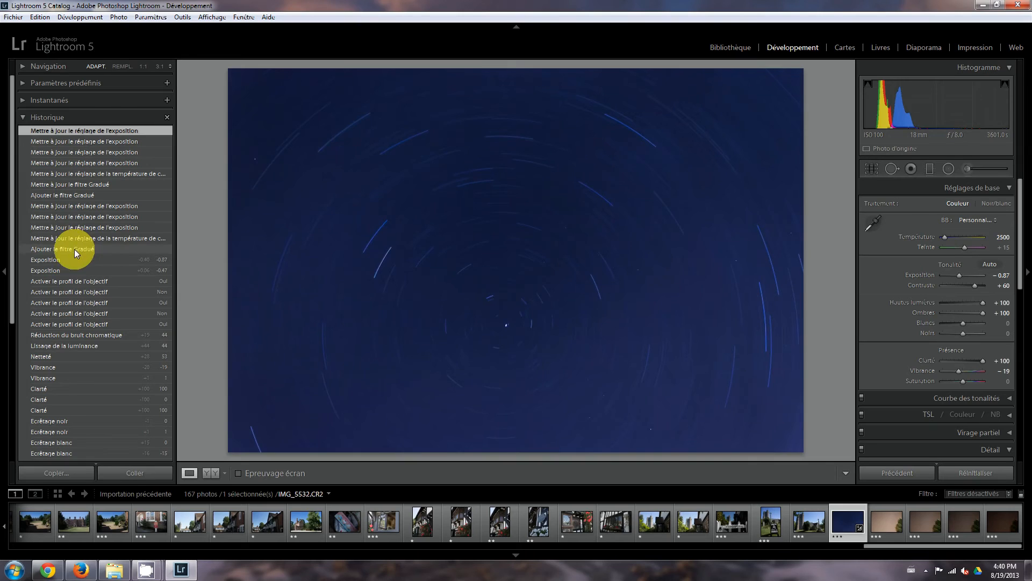
Step: Compare the photo with its state before the graduated filters, then inspect the sky at 1:1 for stray bright and coloured specks
click(70, 261)
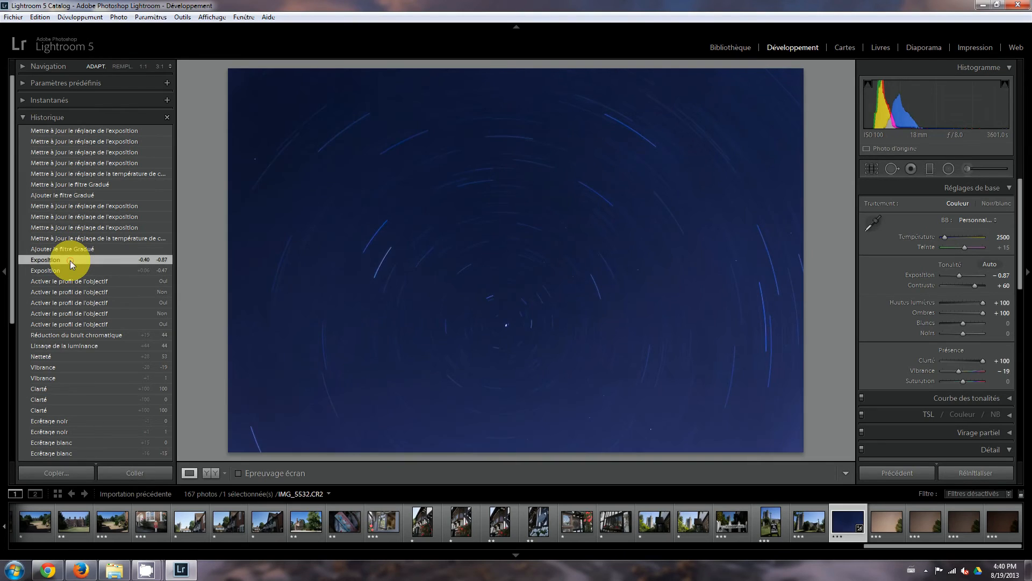
click(84, 132)
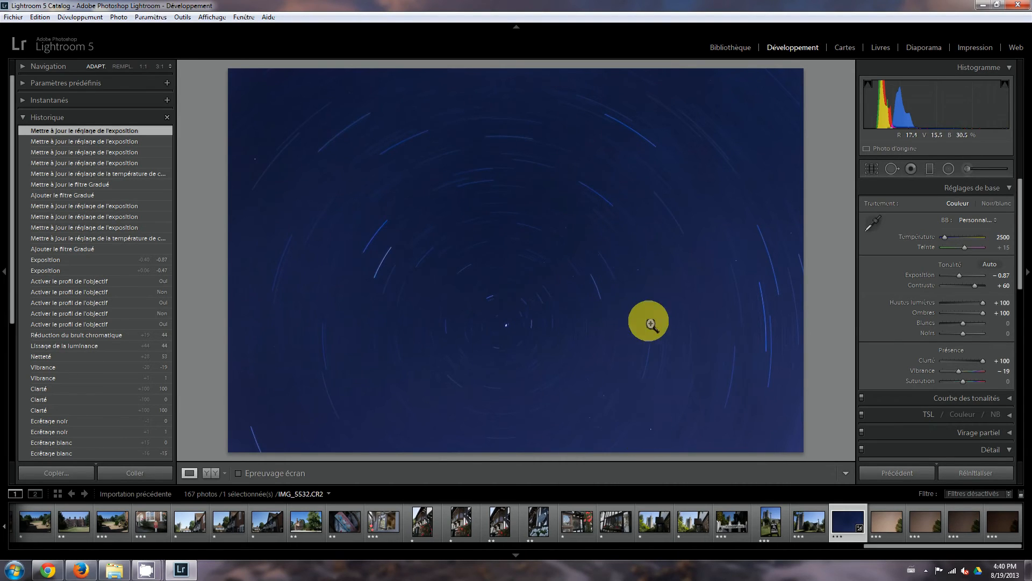
click(740, 263)
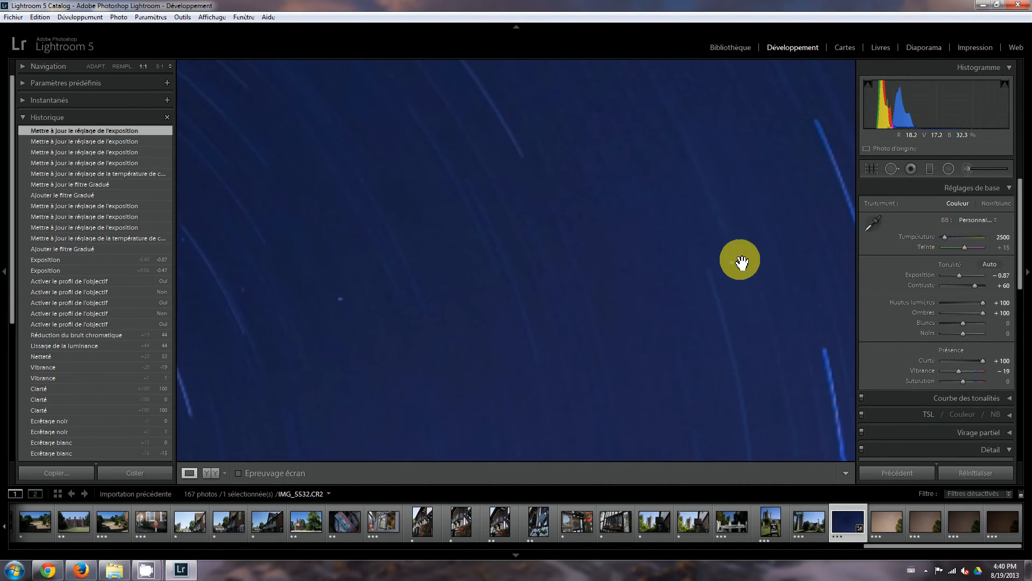
drag(323, 297, 514, 324)
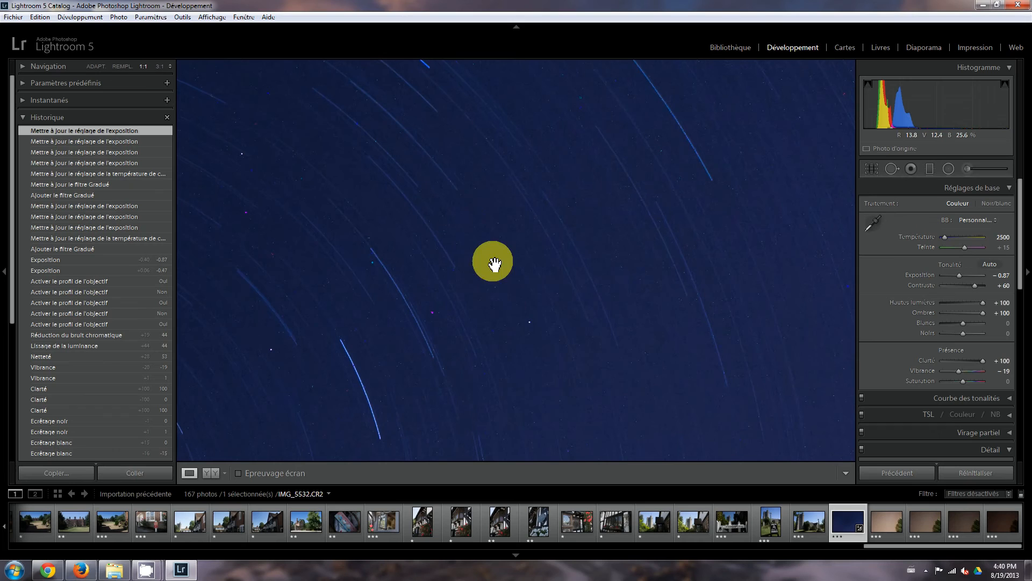
drag(528, 306, 566, 191)
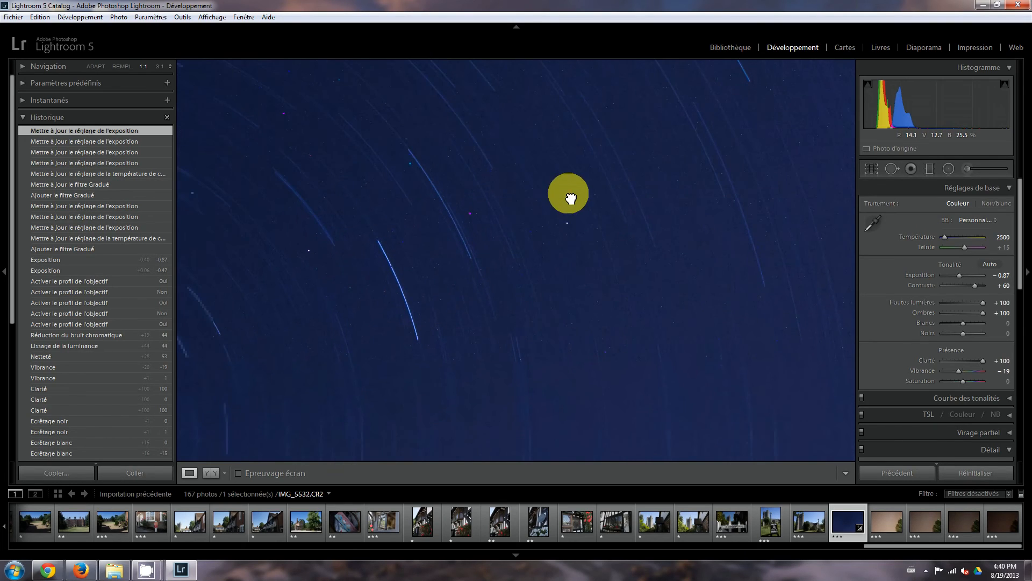
drag(566, 253, 526, 231)
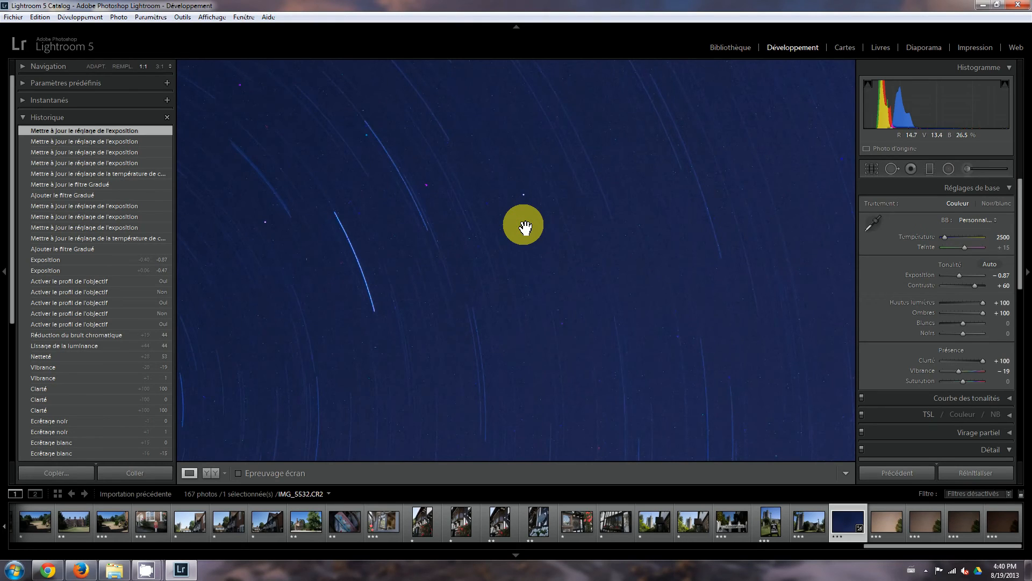
Step: Remove the five stray bright and coloured specks from the sky with the Spot Removal tool in heal mode, brush size 19
click(890, 170)
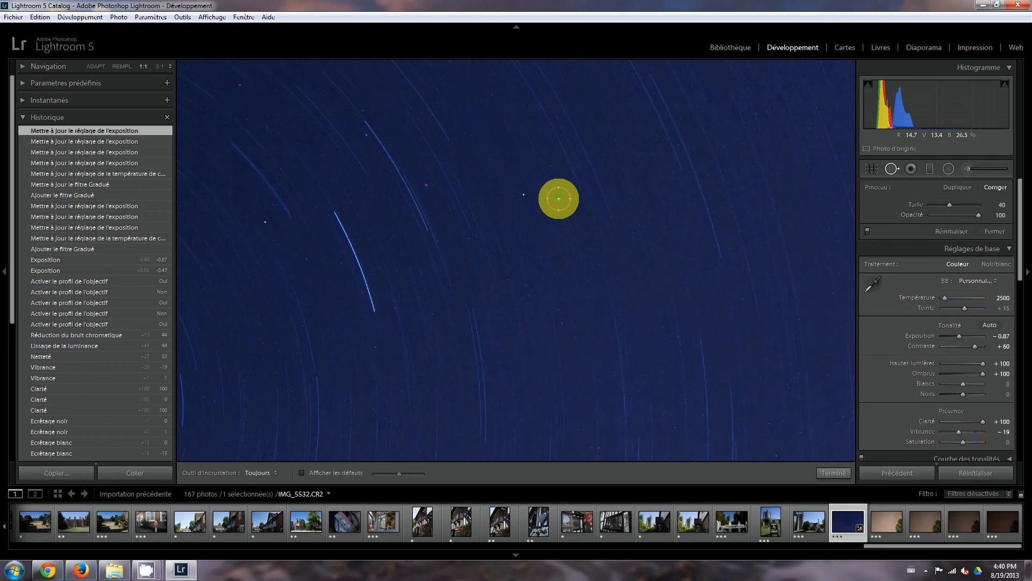
scroll(559, 199, down, 3)
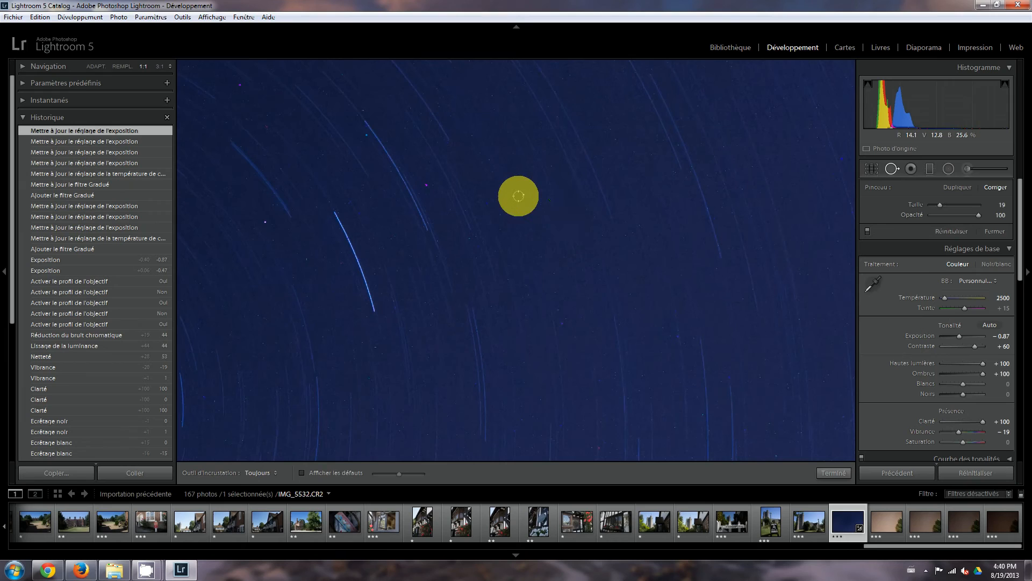
click(522, 193)
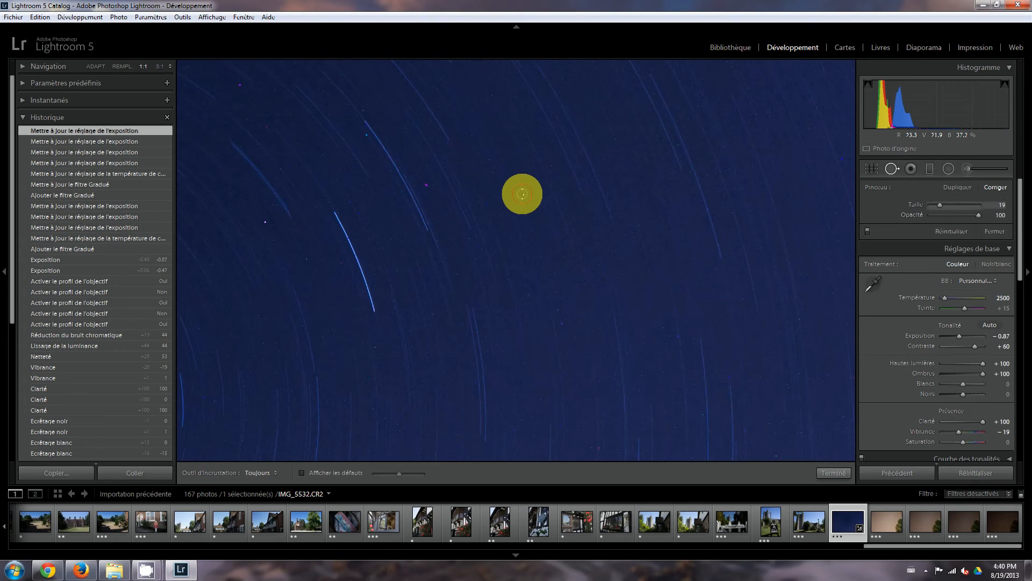
click(428, 184)
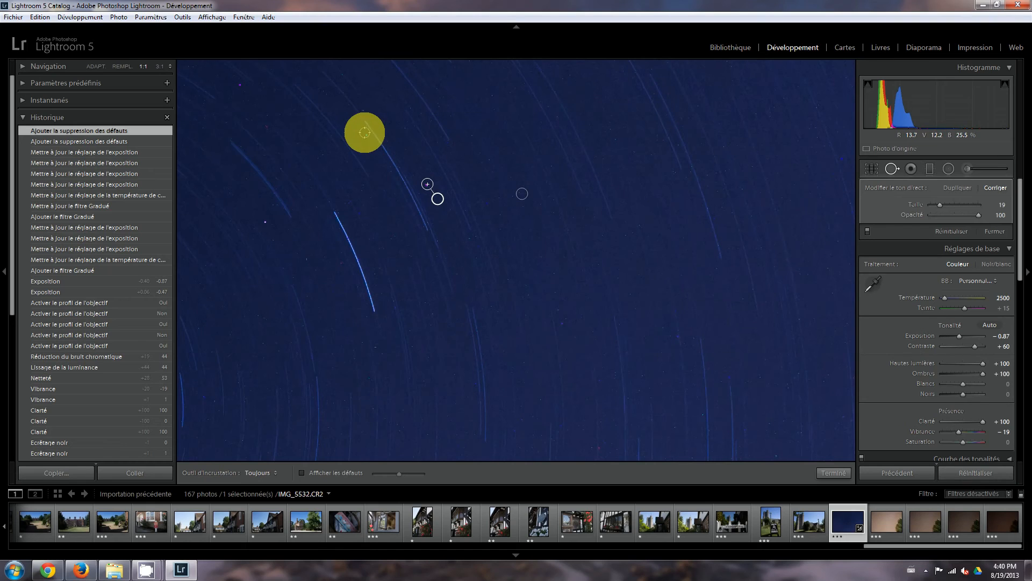
drag(364, 134, 267, 221)
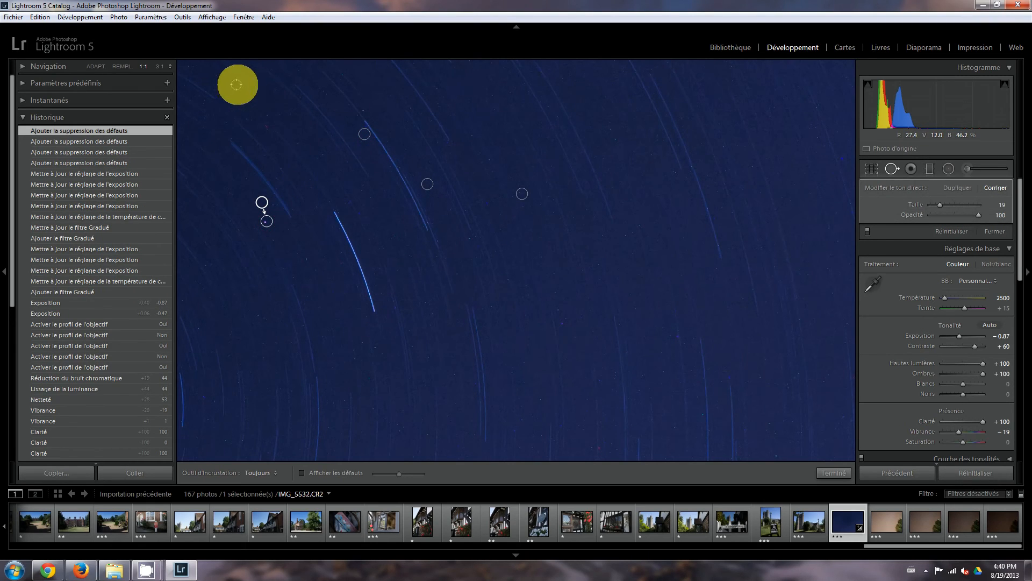
click(240, 84)
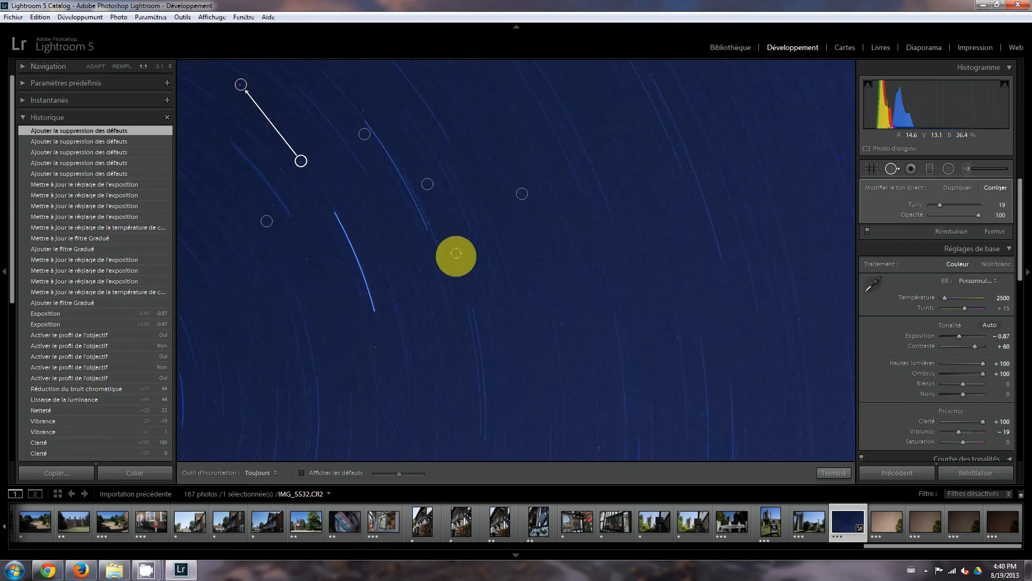
key(q)
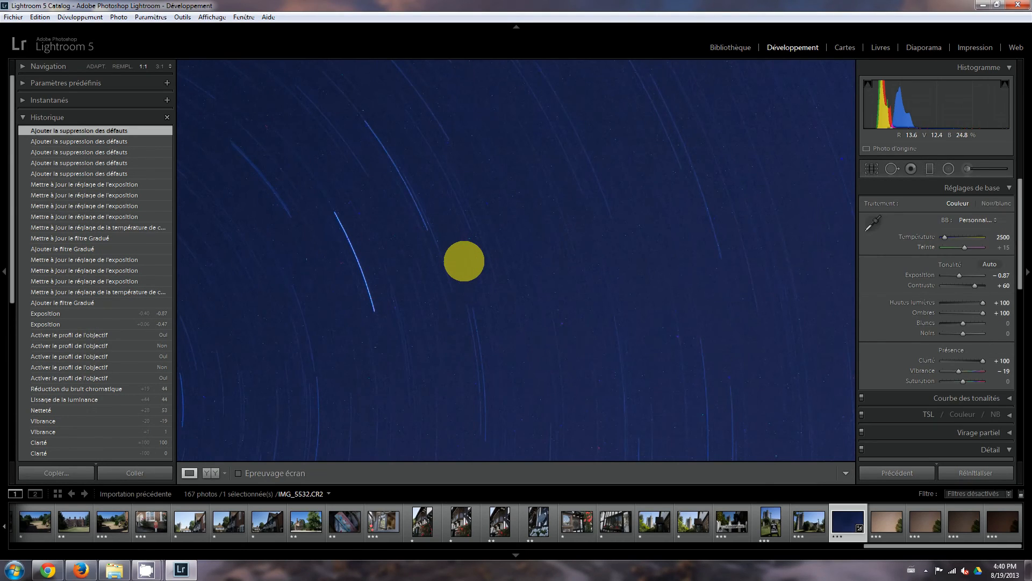
Step: Set the photo's overall exposure to −1.07 and check the star trails around the centre of rotation at 1:1
drag(433, 318, 644, 169)
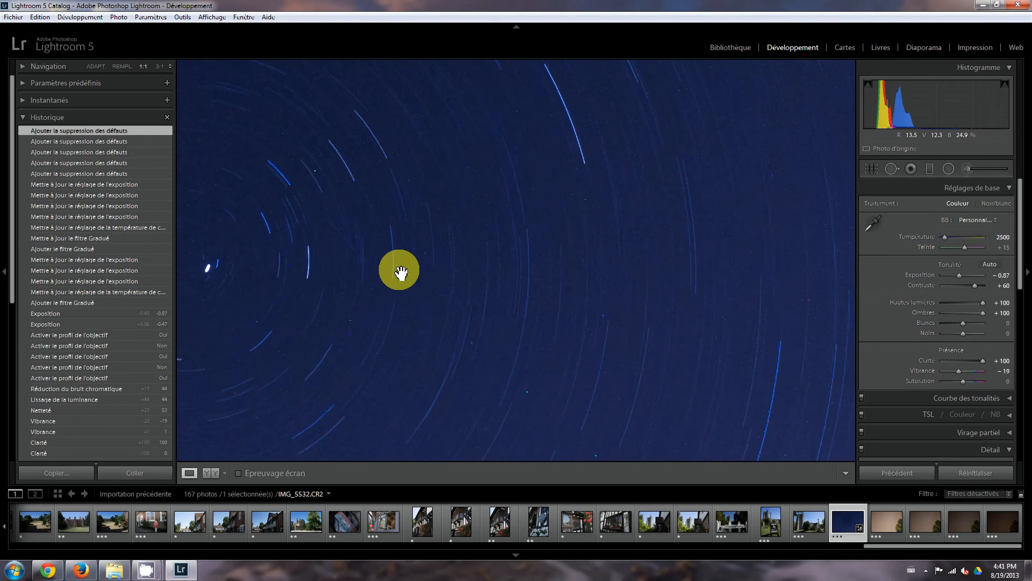
click(426, 272)
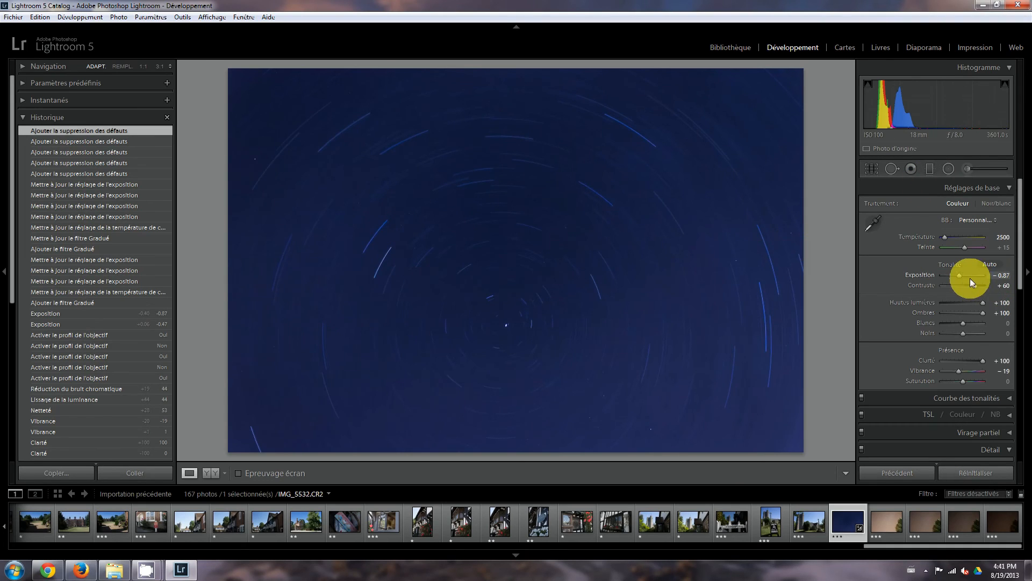
drag(960, 277, 959, 277)
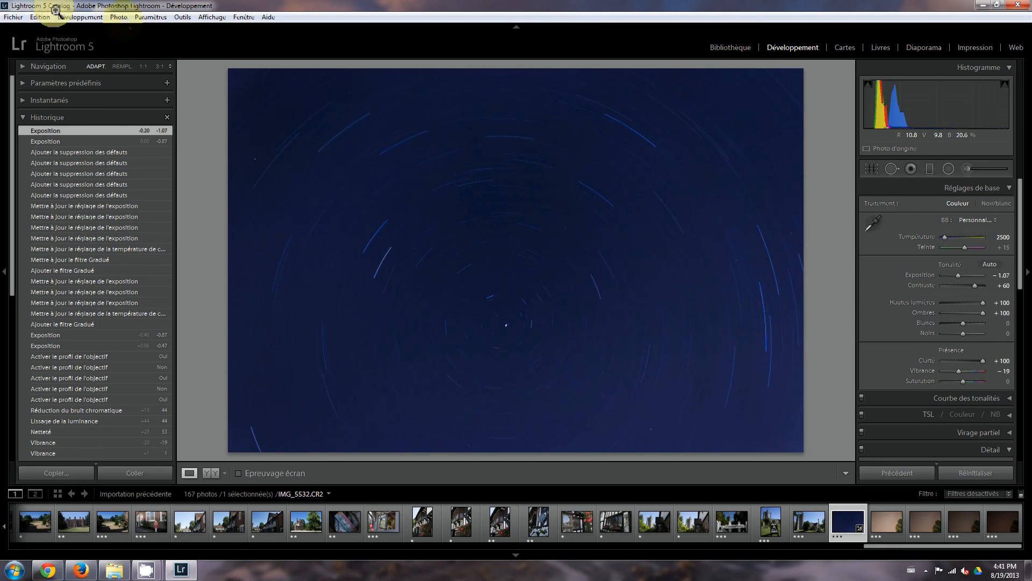
click(479, 335)
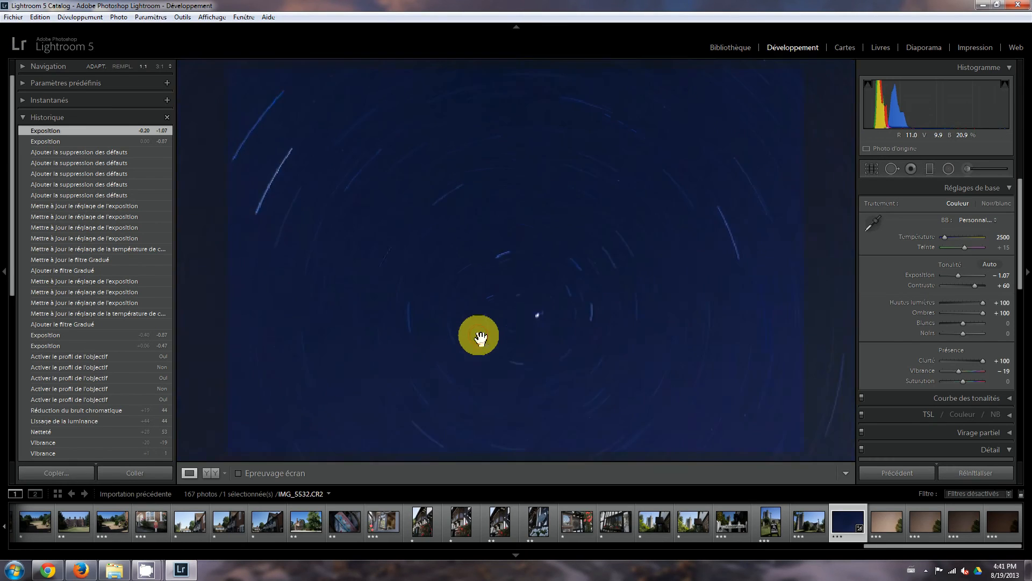
drag(594, 327, 504, 301)
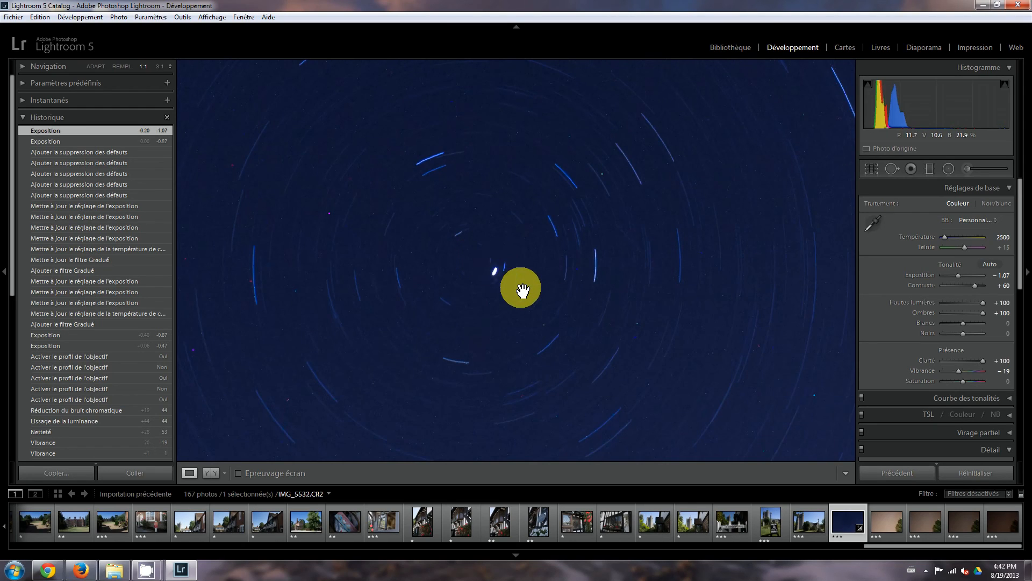
click(467, 266)
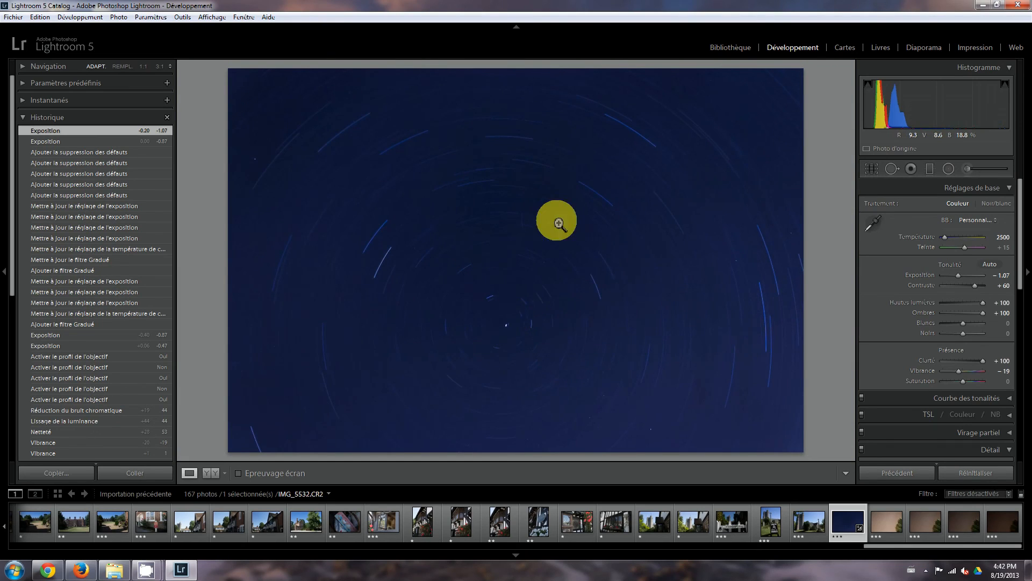